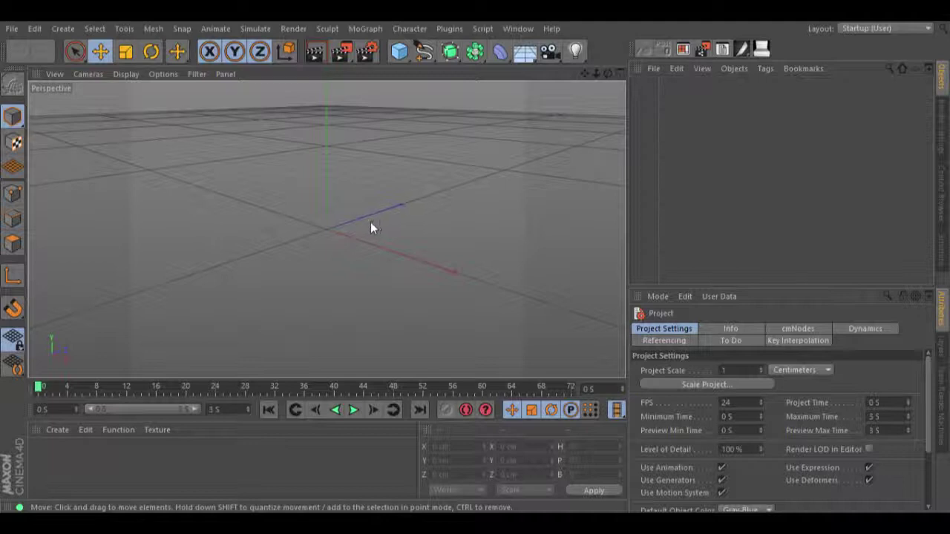
# Step: Create material Mat and browse the Sketch shaders in its Luminance texture menu without choosing one
pyautogui.doubleClick(26, 449)
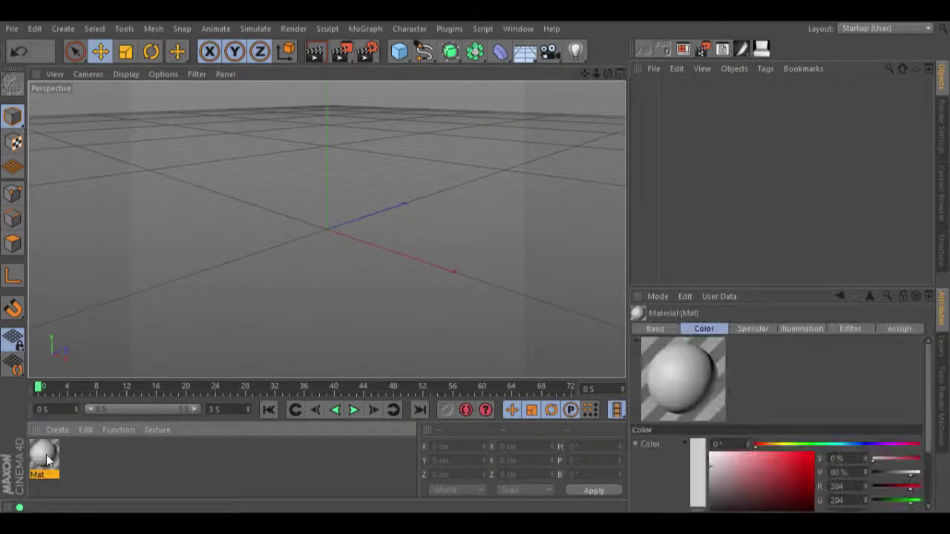
pyautogui.doubleClick(43, 454)
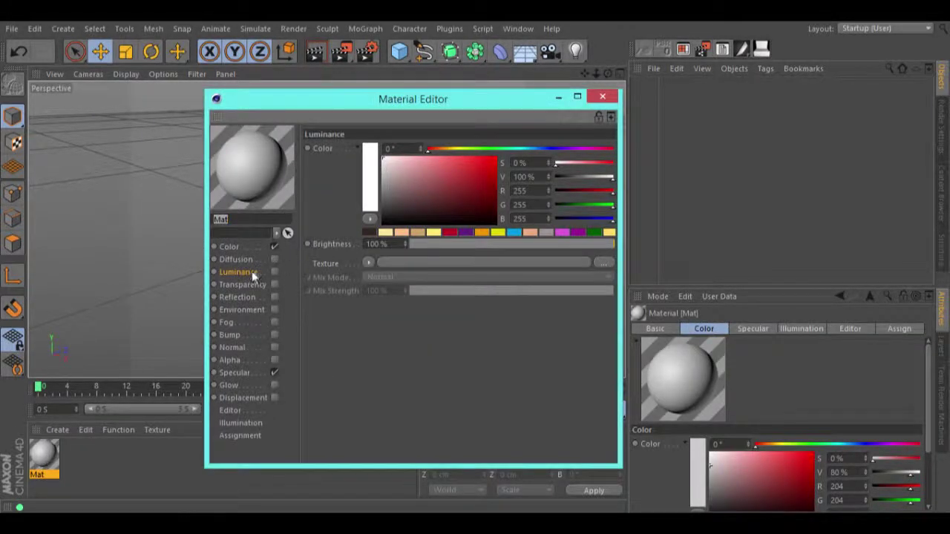
pyautogui.click(369, 264)
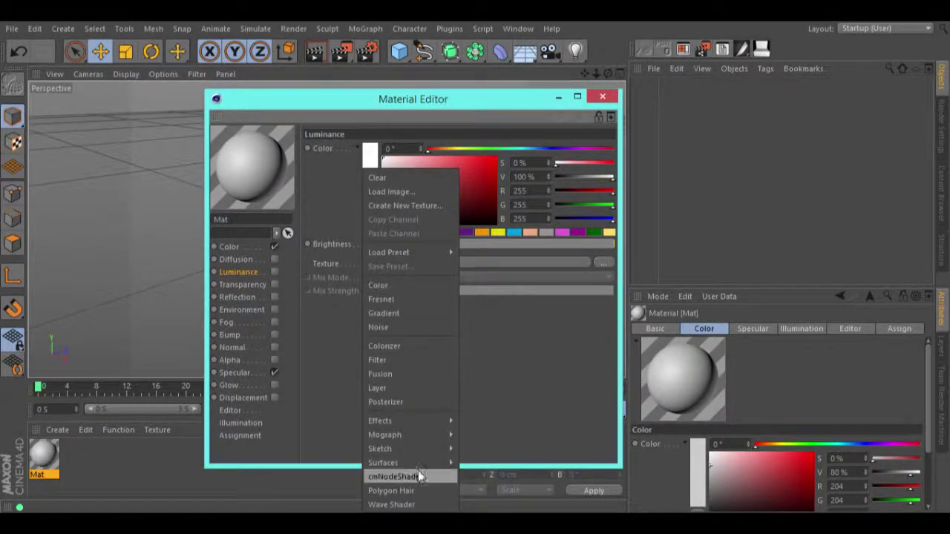
pyautogui.moveTo(423, 449)
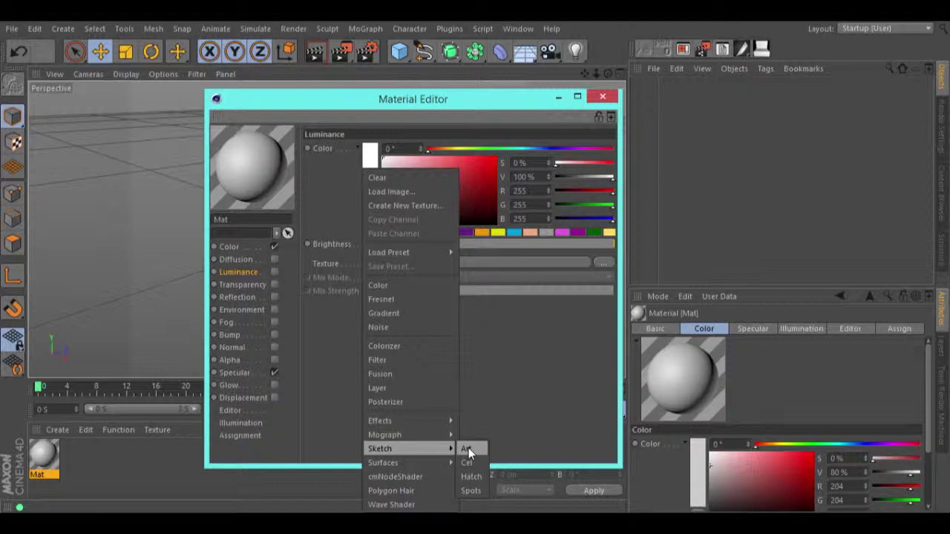
pyautogui.click(495, 392)
pyautogui.click(601, 97)
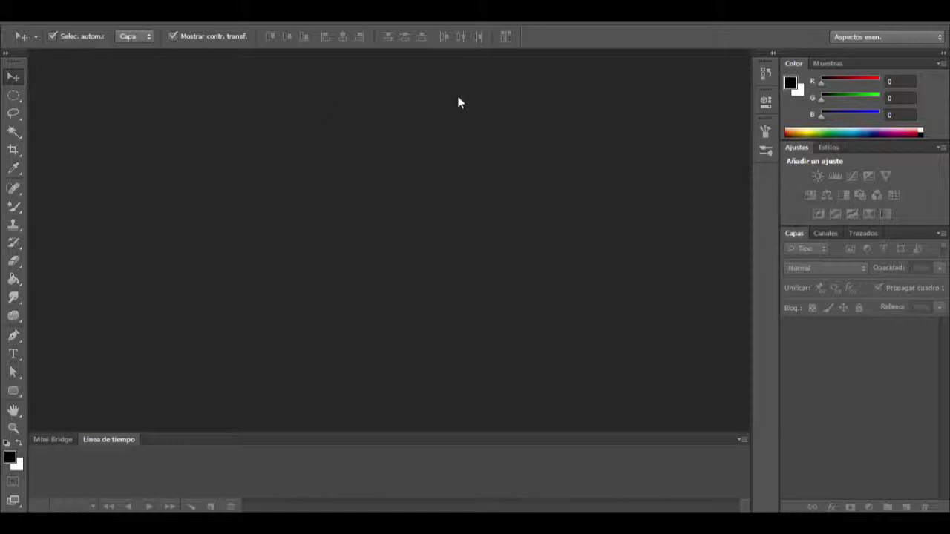
# Step: Create a new white document, fit it to the window, and add empty layer Capa 1
pyautogui.click(42, 10)
pyautogui.click(58, 32)
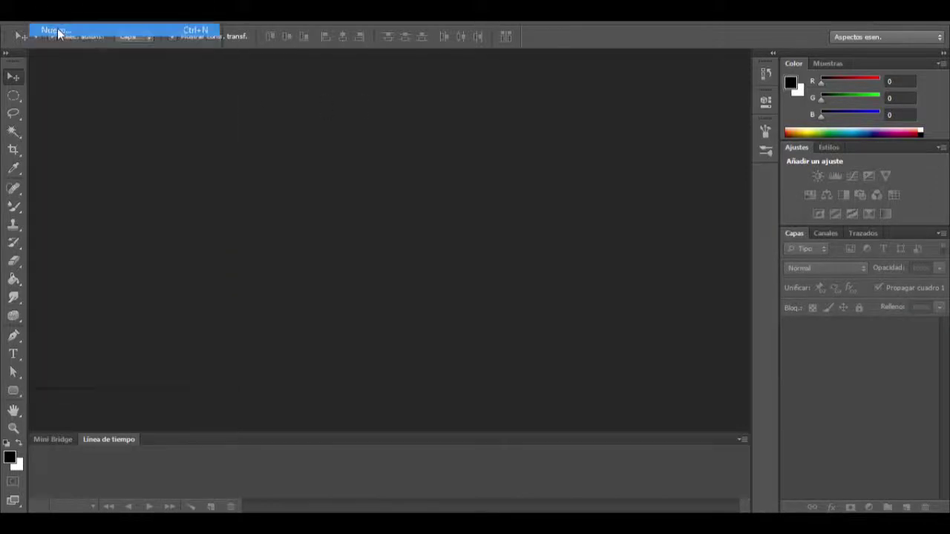
pyautogui.click(579, 179)
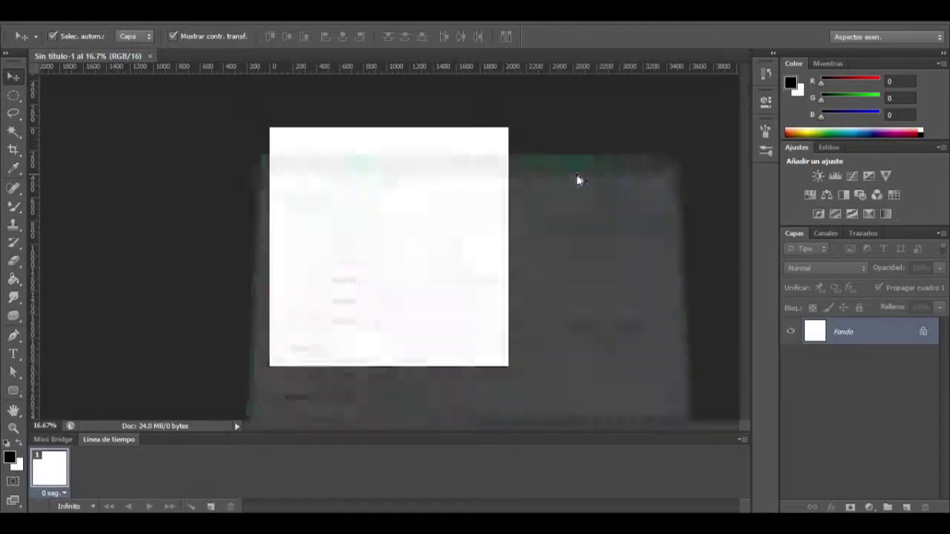
pyautogui.click(14, 429)
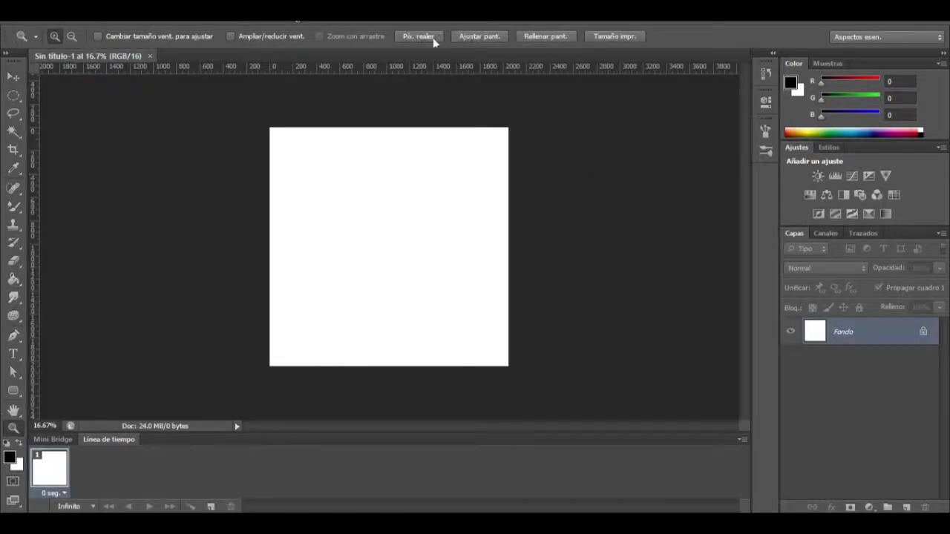
pyautogui.click(480, 36)
pyautogui.click(13, 76)
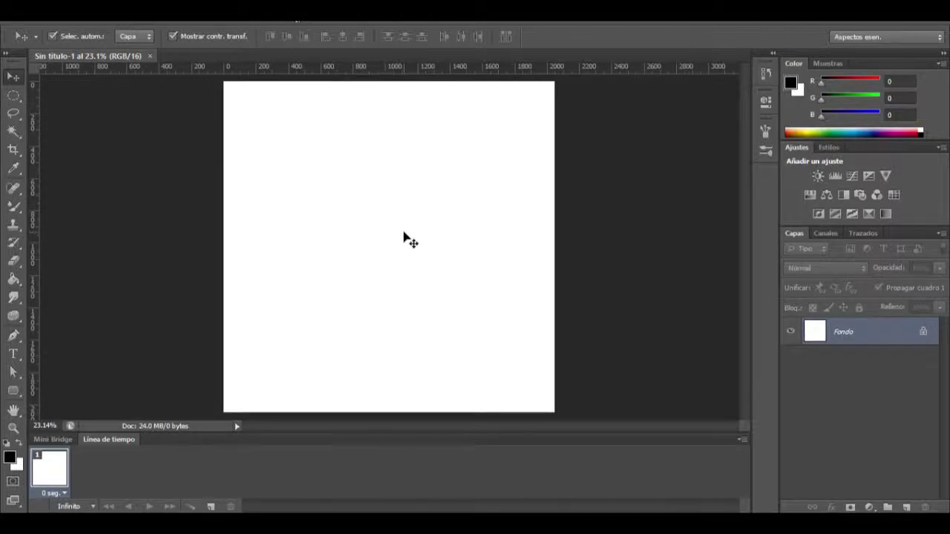
pyautogui.click(906, 507)
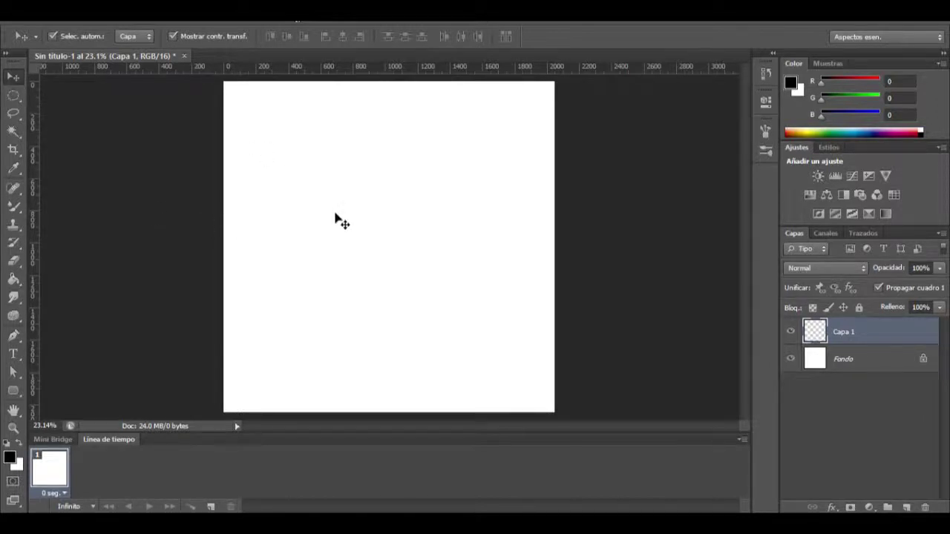
# Step: Switch to the Mixer Brush with the Húmedo preset and a 50 px size
pyautogui.click(14, 209)
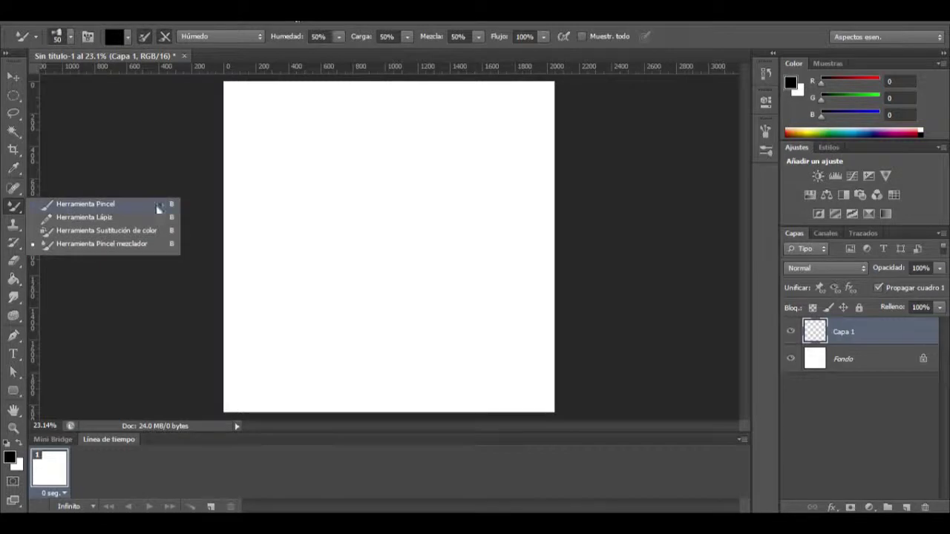
pyautogui.click(94, 243)
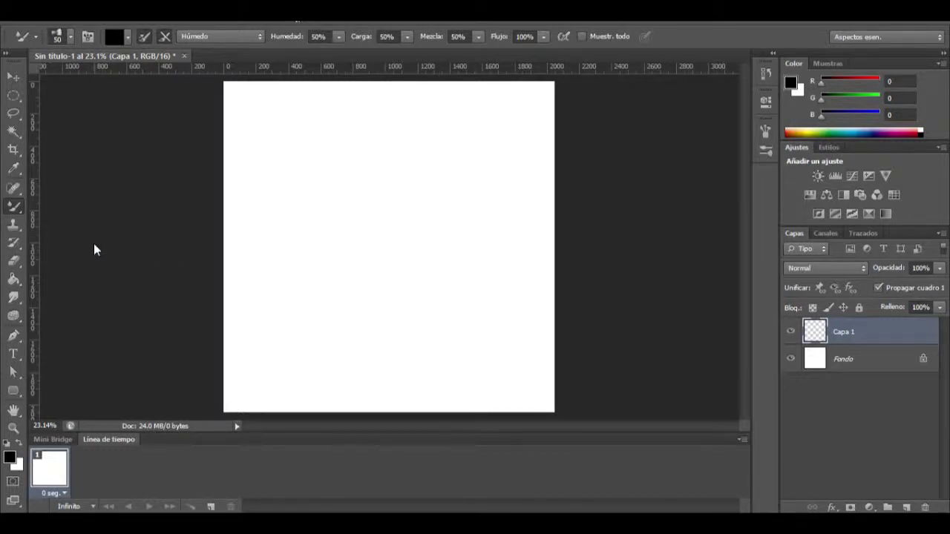
pyautogui.click(232, 35)
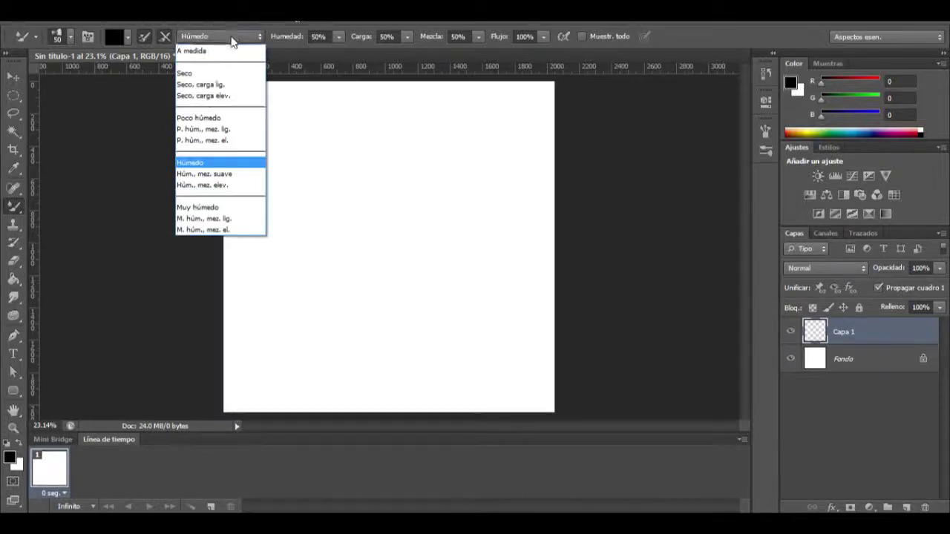
pyautogui.click(198, 163)
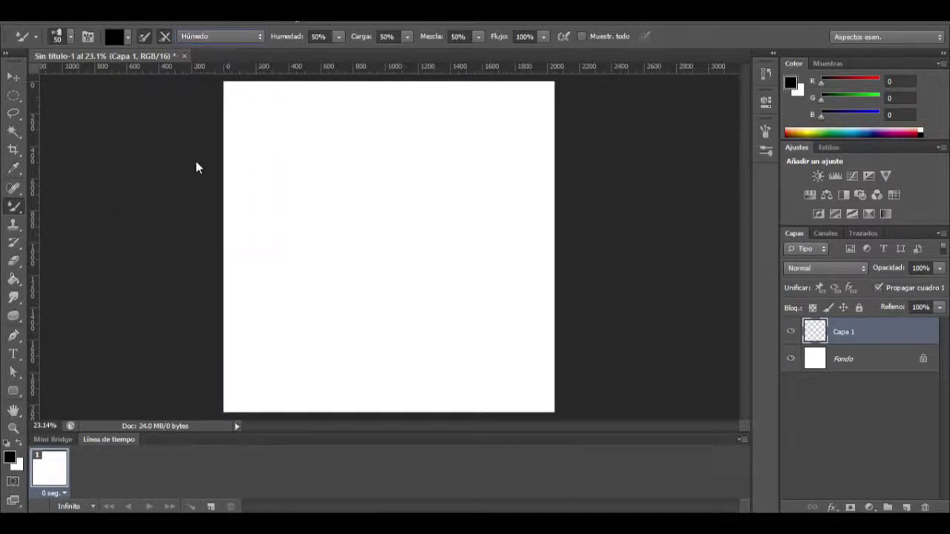
pyautogui.click(70, 37)
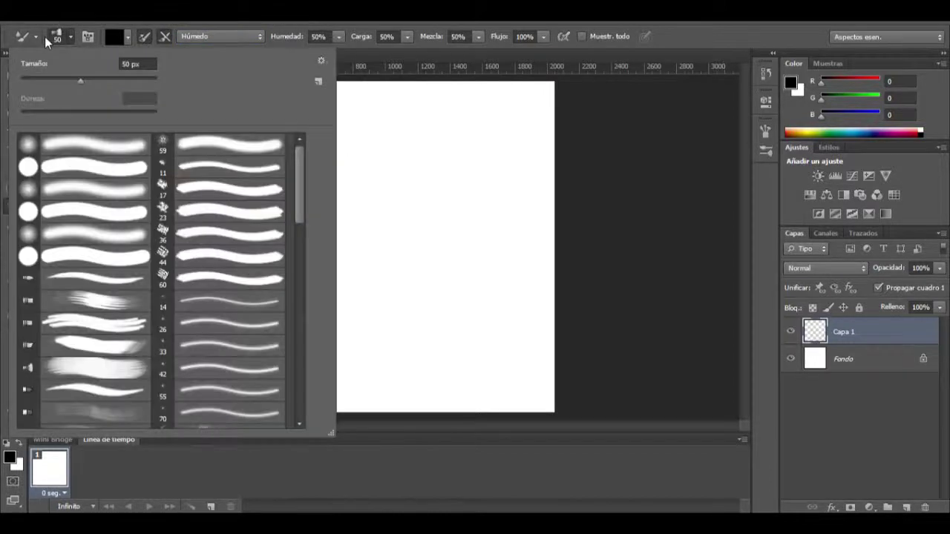
pyautogui.click(149, 64)
pyautogui.click(69, 39)
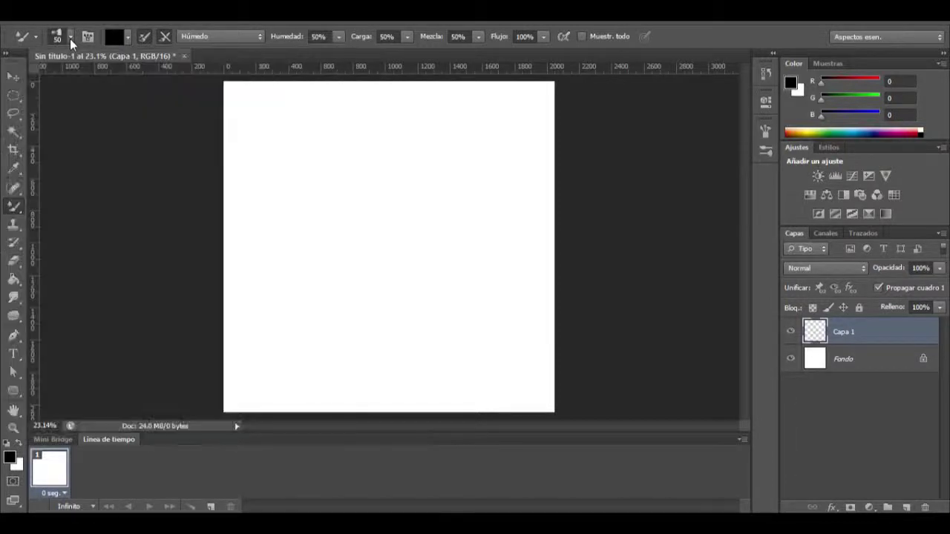
# Step: Adjust the brush tip angle in the Brush settings panel
pyautogui.click(765, 130)
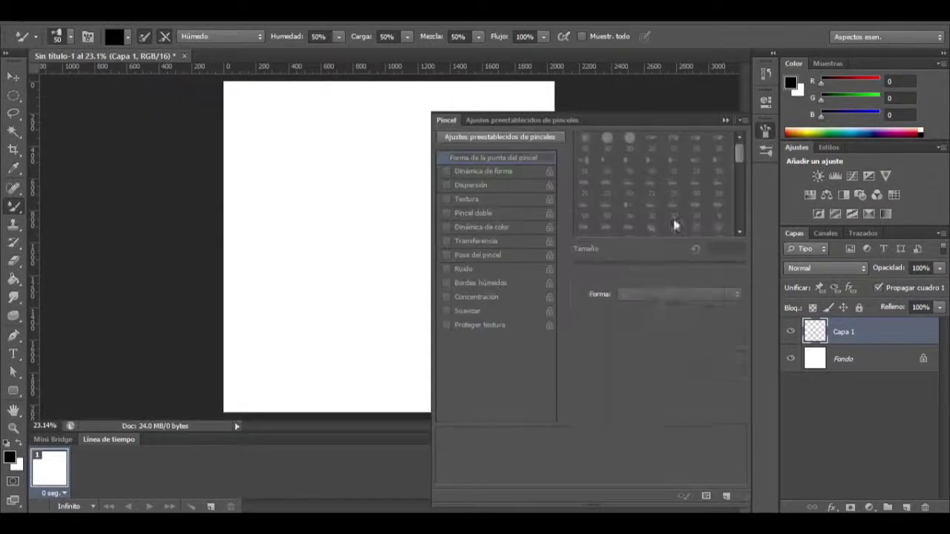
pyautogui.click(731, 379)
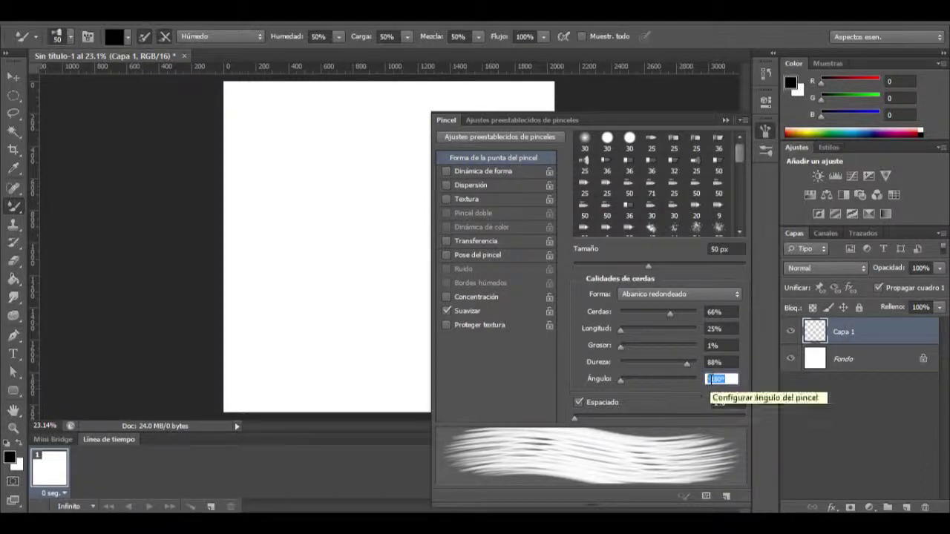
pyautogui.click(726, 120)
pyautogui.moveTo(357, 175)
pyautogui.mouseDown()
pyautogui.moveTo(404, 252)
pyautogui.moveTo(394, 233)
pyautogui.moveTo(403, 209)
pyautogui.moveTo(374, 222)
pyautogui.mouseUp()
# Step: Set the foreground paint colour to mid-grey 979797
pyautogui.click(9, 457)
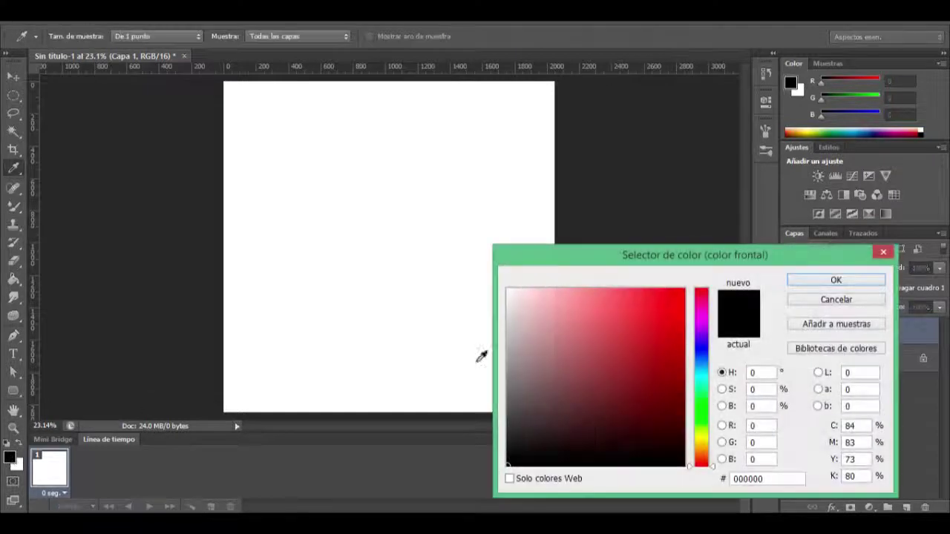
pyautogui.click(475, 365)
pyautogui.moveTo(475, 365); pyautogui.dragTo(465, 361)
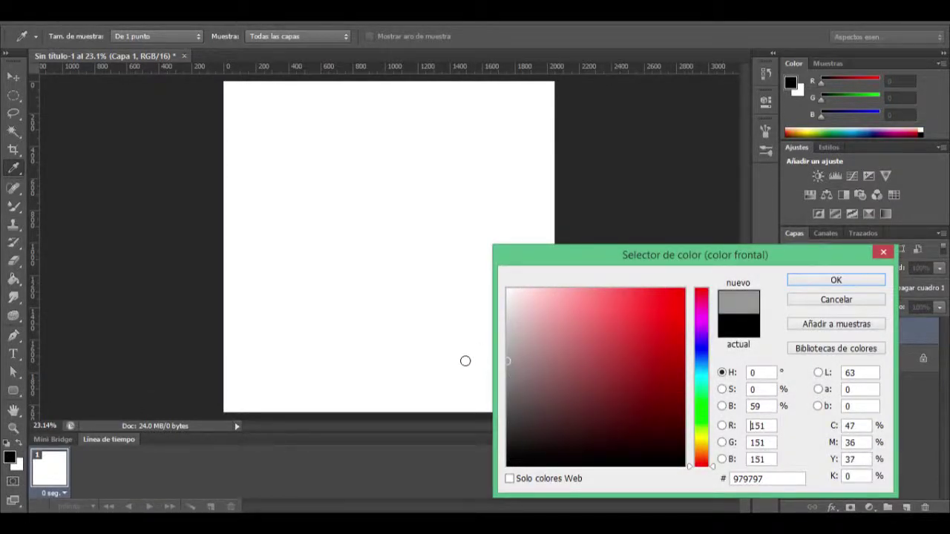
pyautogui.click(828, 281)
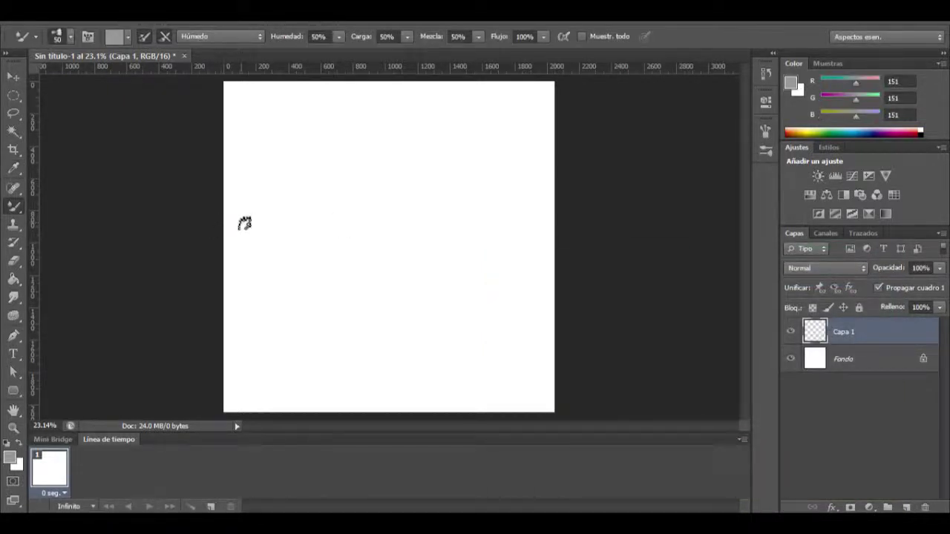
# Step: Paint diagonal grey strokes, then switch to darker 626262 and paint a darker diagonal across them
pyautogui.moveTo(241, 222); pyautogui.dragTo(444, 116)
pyautogui.moveTo(397, 140)
pyautogui.mouseDown()
pyautogui.moveTo(254, 228)
pyautogui.moveTo(434, 128)
pyautogui.moveTo(259, 233)
pyautogui.moveTo(451, 133)
pyautogui.moveTo(263, 241)
pyautogui.moveTo(467, 148)
pyautogui.moveTo(254, 257)
pyautogui.moveTo(484, 151)
pyautogui.moveTo(260, 279)
pyautogui.moveTo(375, 206)
pyautogui.moveTo(460, 172)
pyautogui.moveTo(278, 287)
pyautogui.moveTo(498, 171)
pyautogui.moveTo(332, 255)
pyautogui.moveTo(481, 170)
pyautogui.moveTo(454, 181)
pyautogui.moveTo(302, 280)
pyautogui.moveTo(454, 198)
pyautogui.moveTo(499, 185)
pyautogui.moveTo(293, 306)
pyautogui.moveTo(440, 221)
pyautogui.moveTo(421, 223)
pyautogui.moveTo(348, 264)
pyautogui.moveTo(488, 206)
pyautogui.moveTo(303, 308)
pyautogui.moveTo(513, 215)
pyautogui.moveTo(308, 319)
pyautogui.moveTo(416, 269)
pyautogui.moveTo(514, 205)
pyautogui.moveTo(317, 315)
pyautogui.moveTo(492, 237)
pyautogui.moveTo(353, 315)
pyautogui.moveTo(333, 322)
pyautogui.moveTo(519, 229)
pyautogui.moveTo(333, 335)
pyautogui.moveTo(404, 310)
pyautogui.moveTo(505, 248)
pyautogui.moveTo(457, 280)
pyautogui.moveTo(314, 354)
pyautogui.moveTo(527, 259)
pyautogui.moveTo(352, 357)
pyautogui.moveTo(493, 286)
pyautogui.moveTo(345, 373)
pyautogui.moveTo(536, 283)
pyautogui.moveTo(416, 352)
pyautogui.moveTo(536, 295)
pyautogui.moveTo(367, 384)
pyautogui.moveTo(530, 307)
pyautogui.moveTo(430, 369)
pyautogui.moveTo(414, 372)
pyautogui.moveTo(407, 337)
pyautogui.mouseUp()
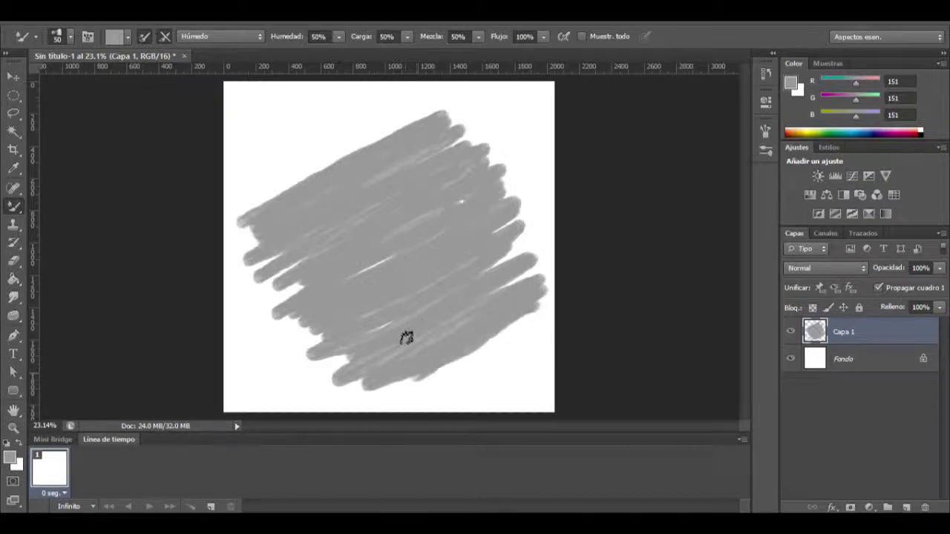
pyautogui.click(11, 458)
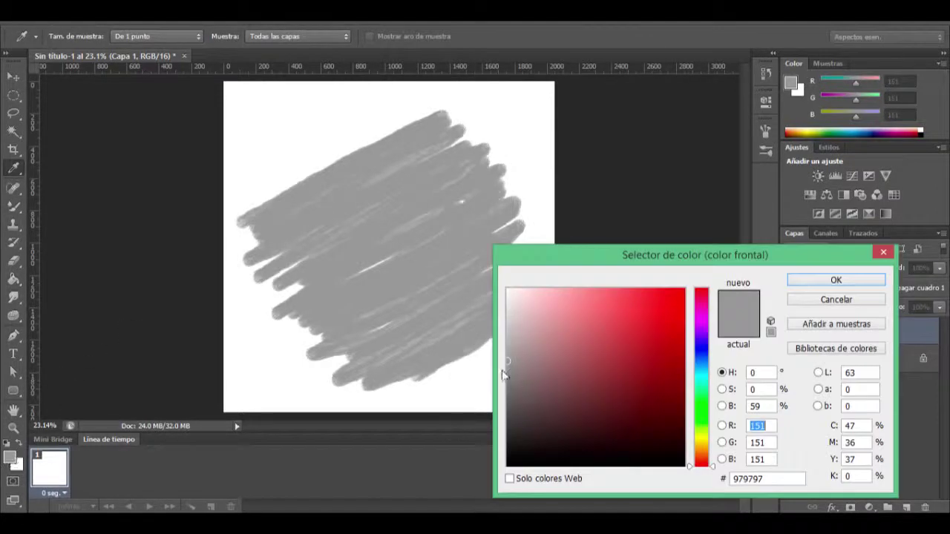
pyautogui.moveTo(514, 363)
pyautogui.mouseDown()
pyautogui.moveTo(482, 371)
pyautogui.moveTo(460, 398)
pyautogui.mouseUp()
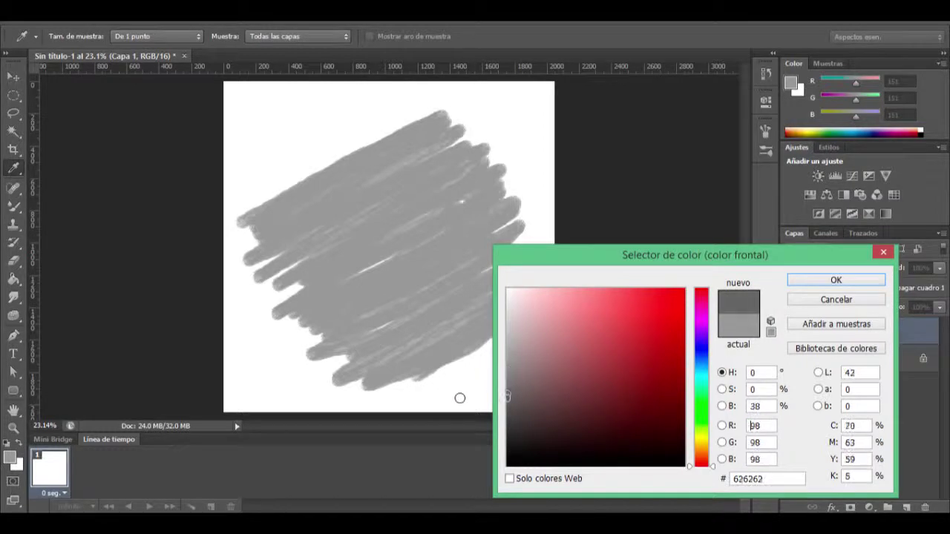
pyautogui.click(805, 283)
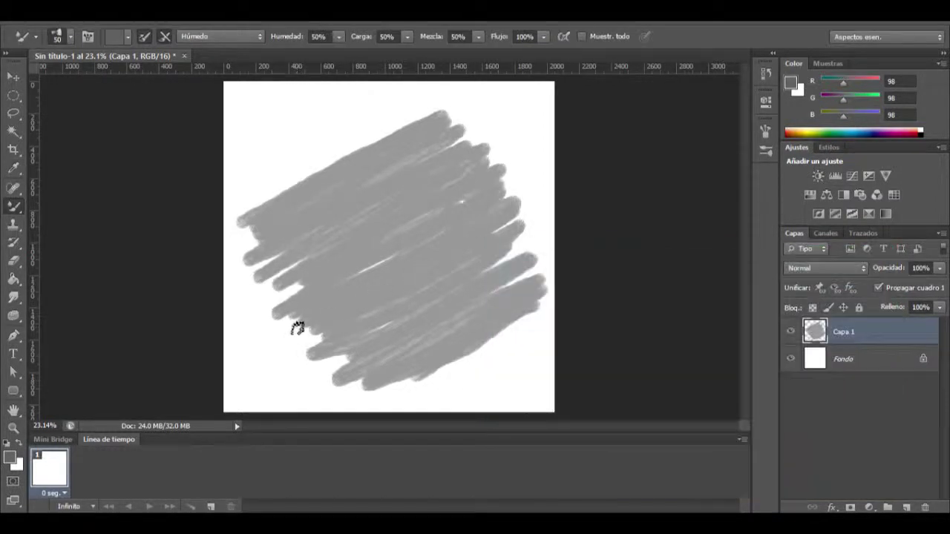
pyautogui.moveTo(302, 319); pyautogui.dragTo(309, 334)
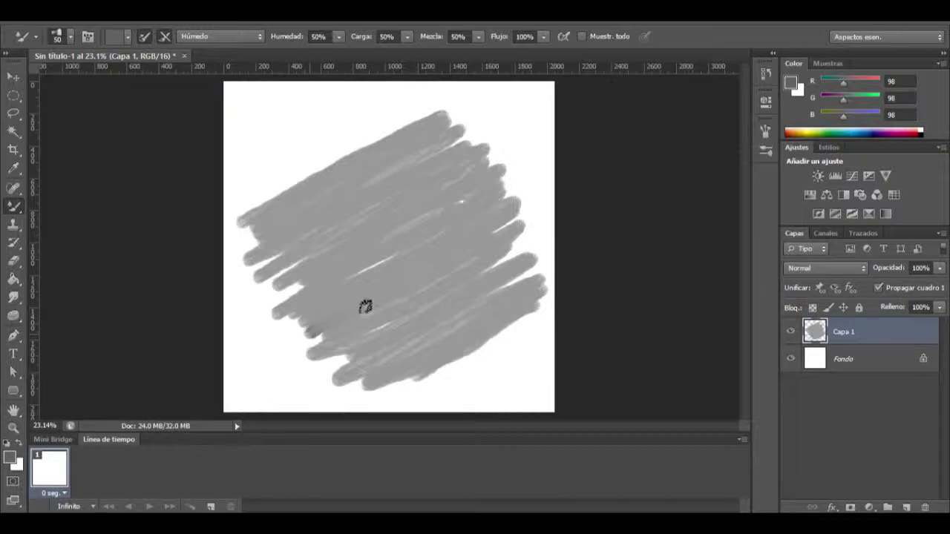
pyautogui.moveTo(308, 333); pyautogui.dragTo(523, 225)
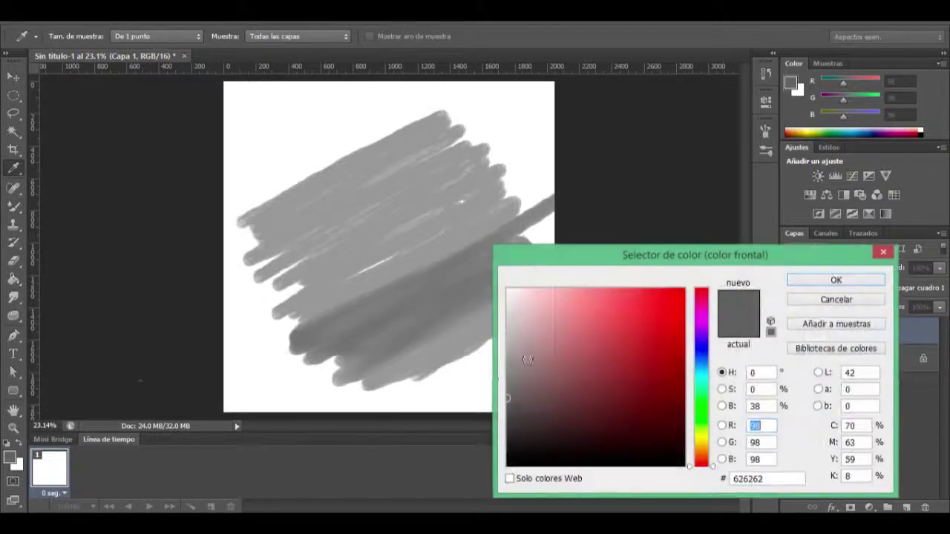
# Step: Switch the paint colour to black and blend dark strokes along the lower band
pyautogui.moveTo(524, 399); pyautogui.dragTo(507, 467)
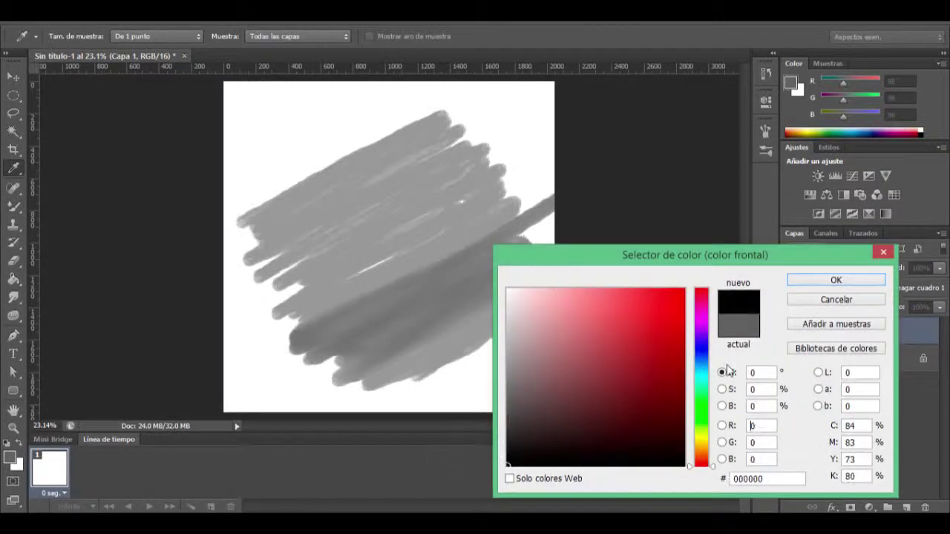
pyautogui.click(823, 279)
pyautogui.press('b')
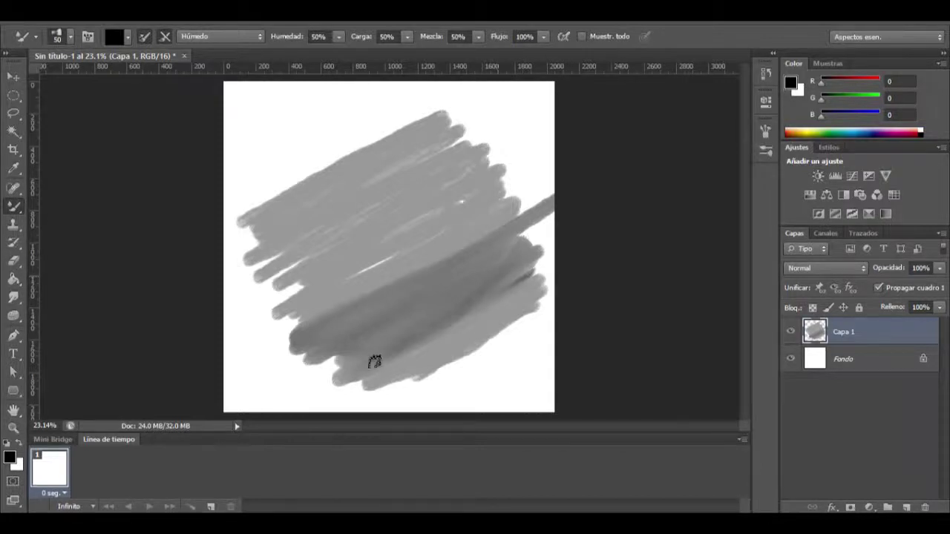
pyautogui.moveTo(373, 361); pyautogui.dragTo(327, 376)
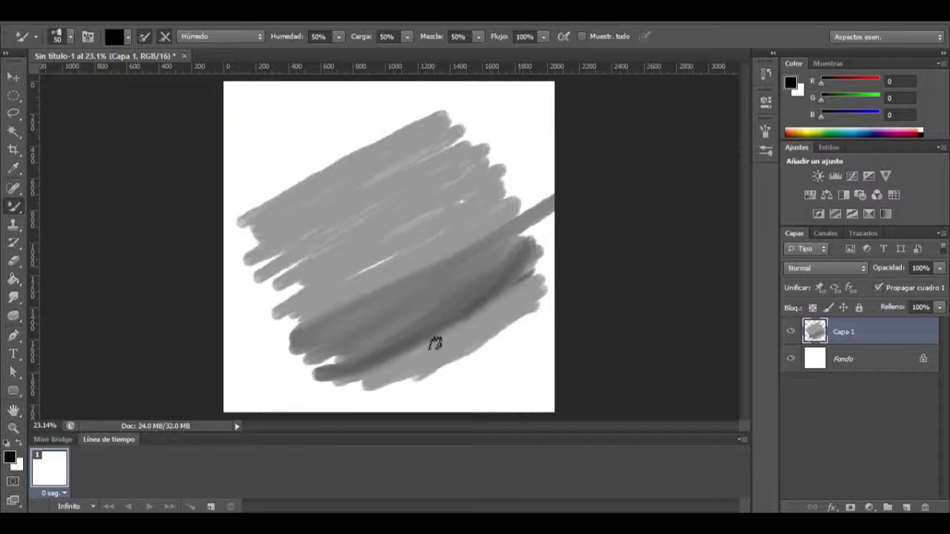
pyautogui.moveTo(354, 373)
pyautogui.mouseDown()
pyautogui.moveTo(531, 256)
pyautogui.moveTo(371, 378)
pyautogui.moveTo(519, 267)
pyautogui.moveTo(394, 386)
pyautogui.moveTo(521, 248)
pyautogui.moveTo(416, 322)
pyautogui.moveTo(316, 374)
pyautogui.moveTo(375, 384)
pyautogui.moveTo(399, 339)
pyautogui.mouseUp()
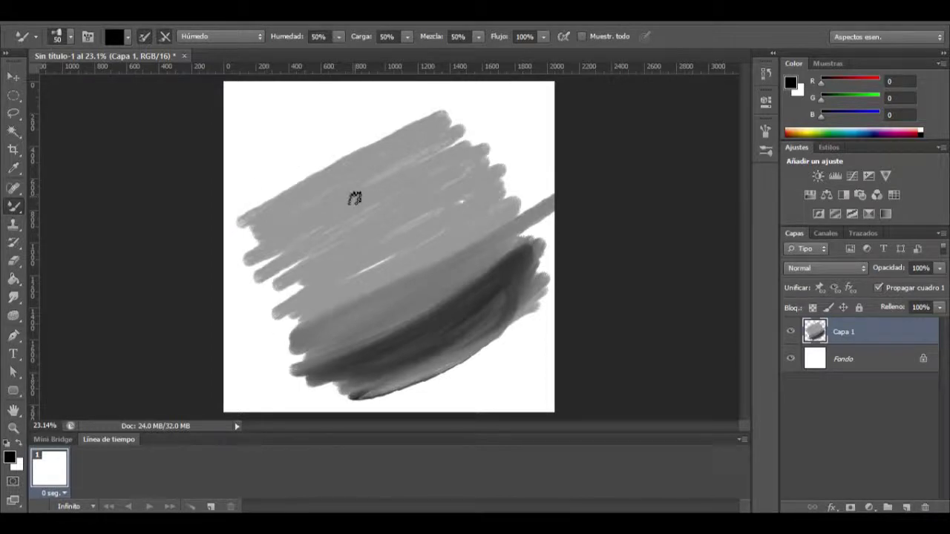
# Step: Add a vertical guide and a horizontal guide, both at 1024 px
pyautogui.click(297, 15)
pyautogui.click(330, 320)
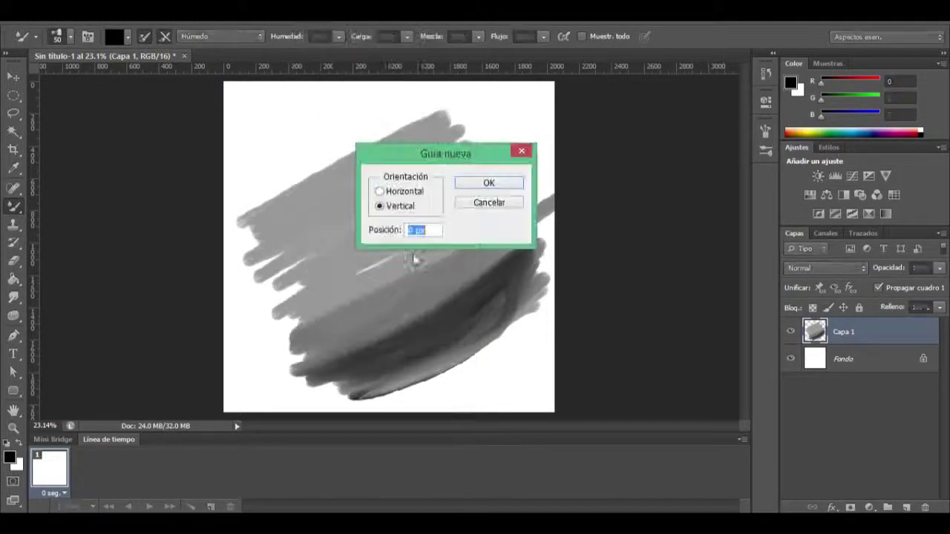
pyautogui.write('1024')
pyautogui.click(487, 184)
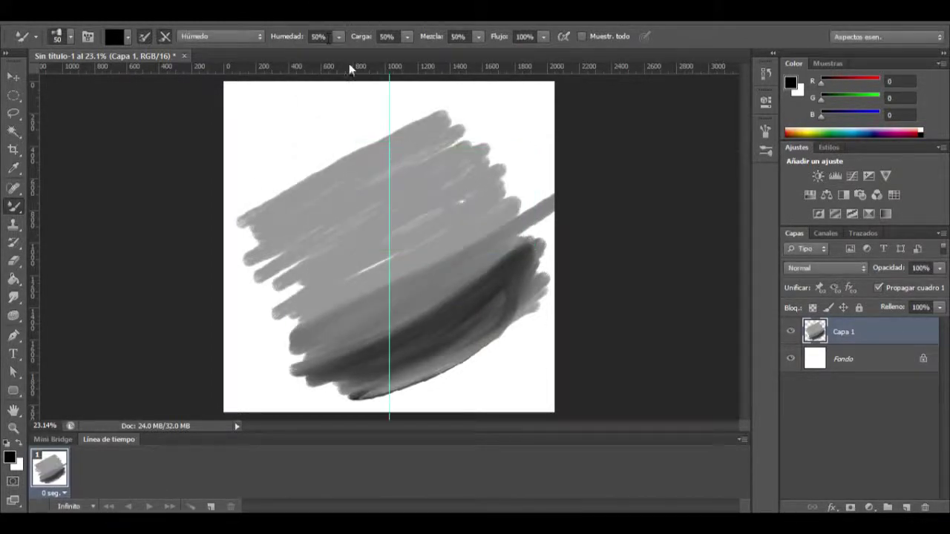
pyautogui.click(297, 15)
pyautogui.click(330, 321)
pyautogui.write('1024')
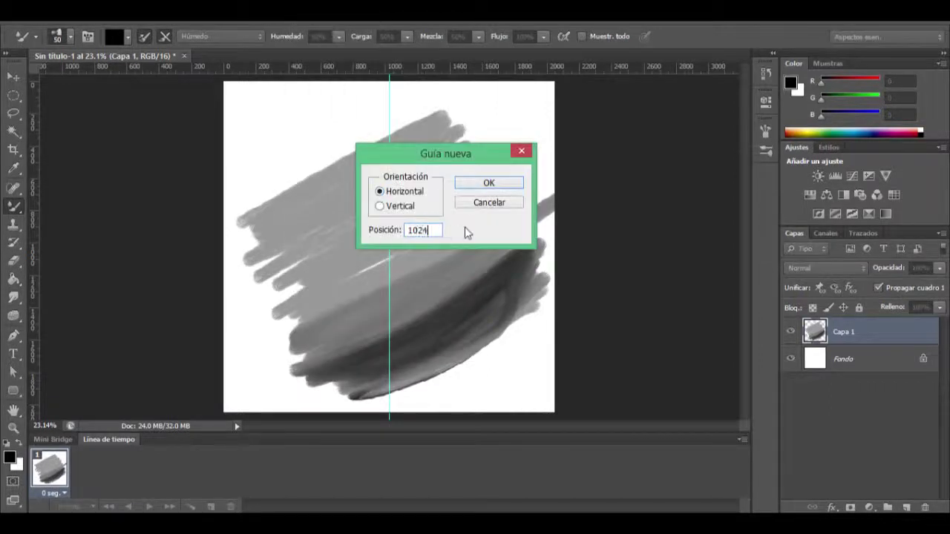
pyautogui.click(488, 183)
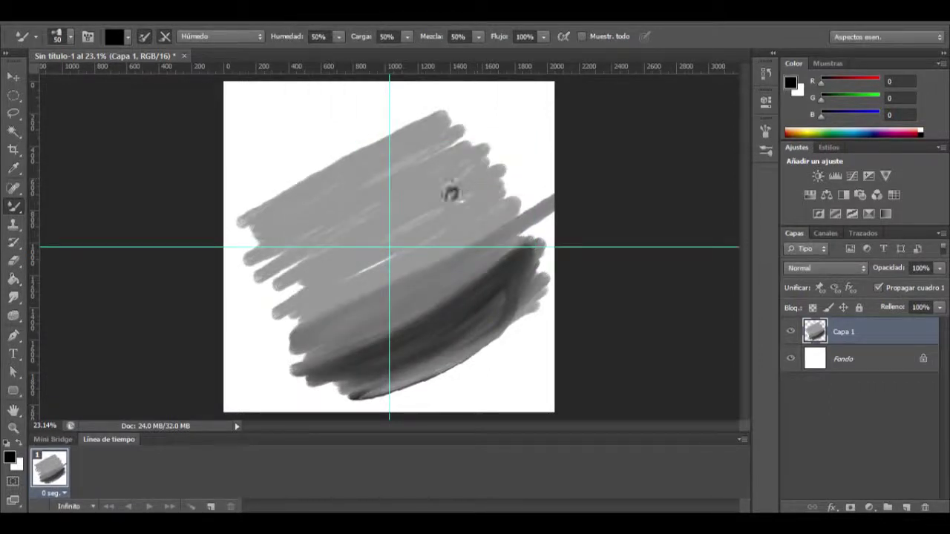
# Step: Draw a circular elliptical-marquee selection centred on the guides' crossing
pyautogui.click(13, 96)
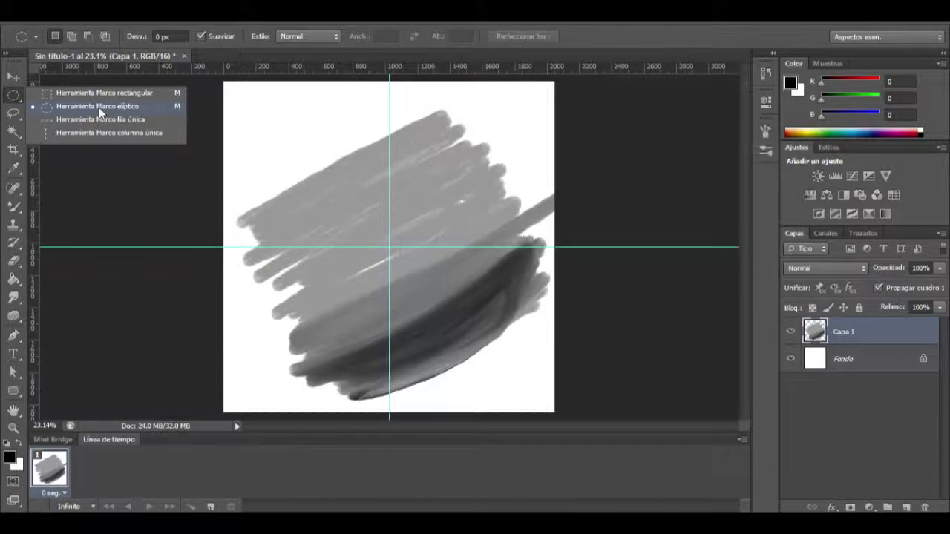
pyautogui.click(99, 109)
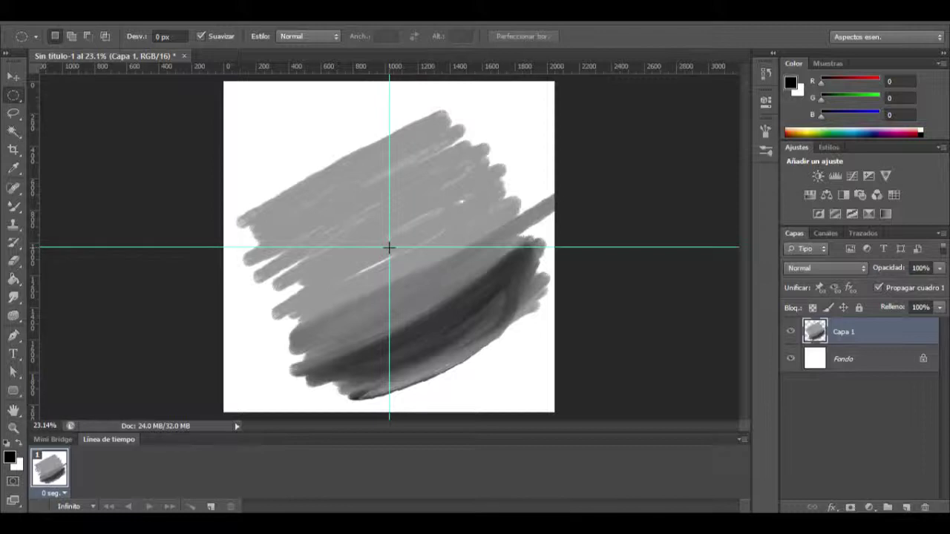
pyautogui.keyDown('alt'); pyautogui.keyDown('shift'); pyautogui.moveTo(389, 248); pyautogui.dragTo(223, 148); pyautogui.keyUp('shift'); pyautogui.keyUp('alt')
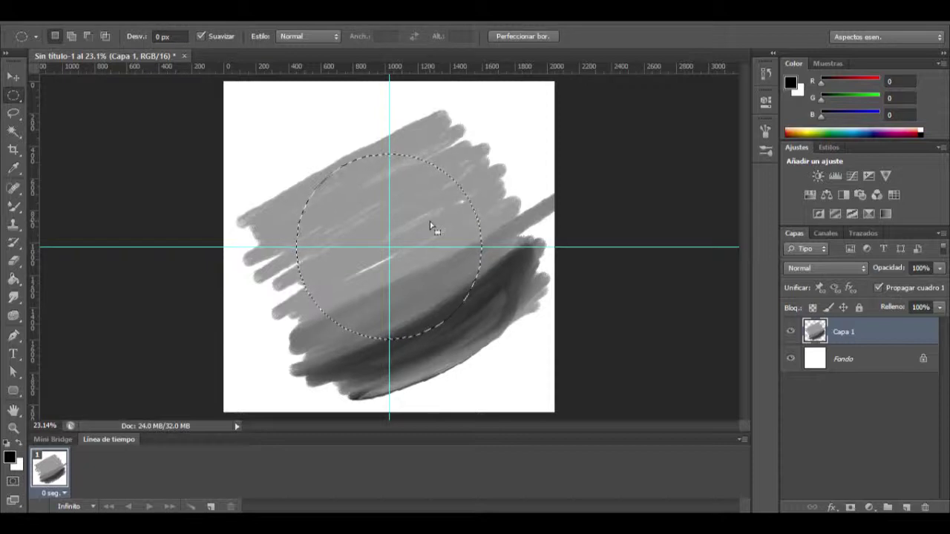
pyautogui.click(229, 10)
# Step: Delete the paint outside the circle, deselect, and scale the disc up to nearly fill the canvas
pyautogui.click(235, 70)
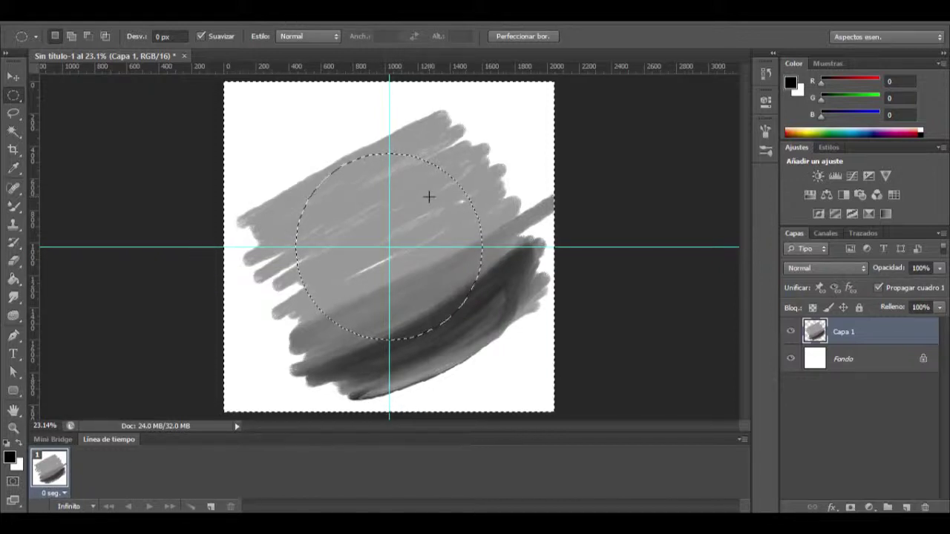
pyautogui.press('Delete')
pyautogui.hotkey('ctrl', 'd')
pyautogui.press('v')
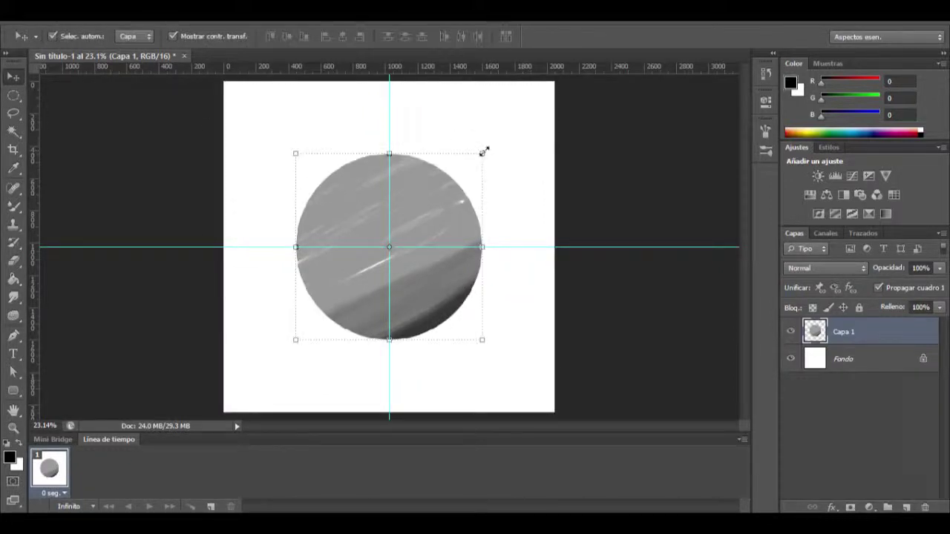
pyautogui.keyDown('alt'); pyautogui.keyDown('shift'); pyautogui.moveTo(483, 151); pyautogui.dragTo(563, 100); pyautogui.keyUp('shift'); pyautogui.keyUp('alt')
pyautogui.press('Return')
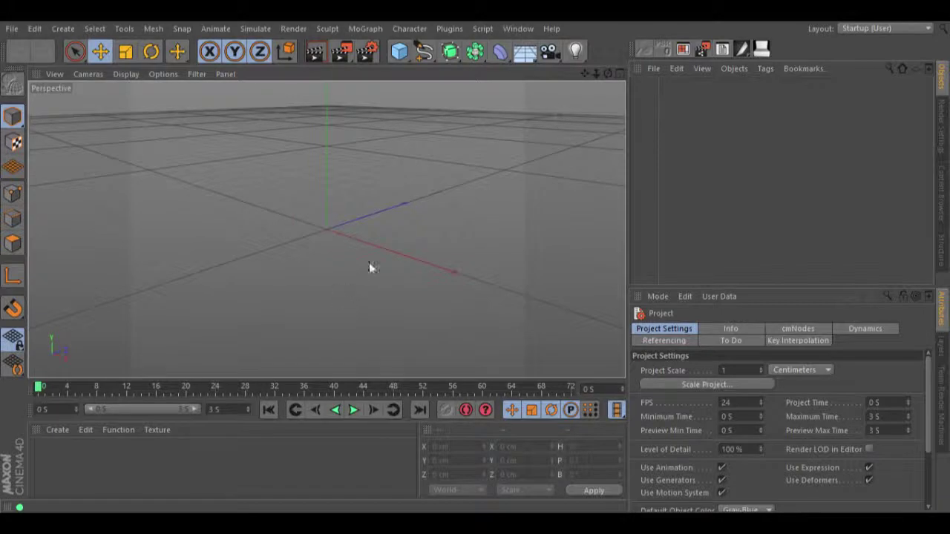
# Step: Add a Sphere and a Camera, setting the camera's X and Z positions to 0
pyautogui.moveTo(400, 51); pyautogui.dragTo(672, 96)
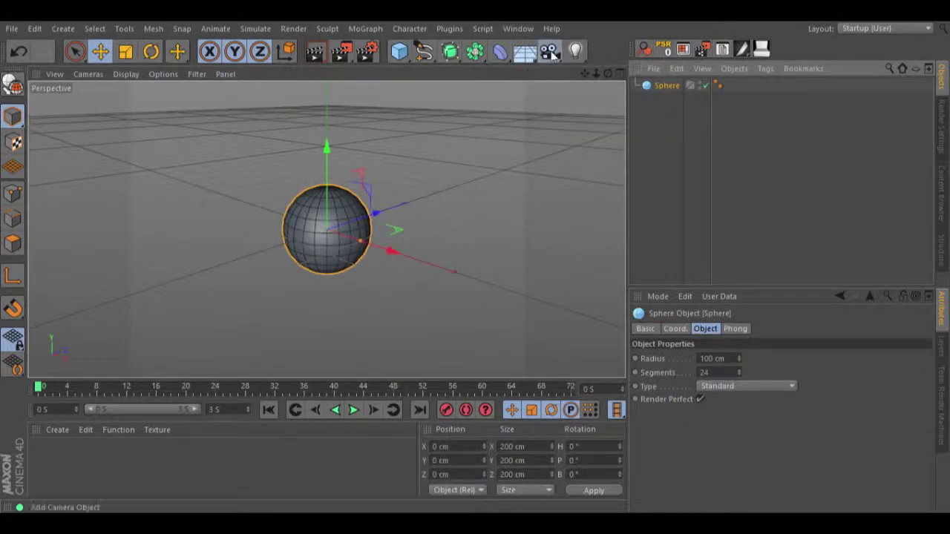
pyautogui.click(549, 51)
pyautogui.click(707, 328)
pyautogui.doubleClick(676, 369)
pyautogui.write('00')
pyautogui.press('Tab')
pyautogui.write('0')
pyautogui.press('Tab')
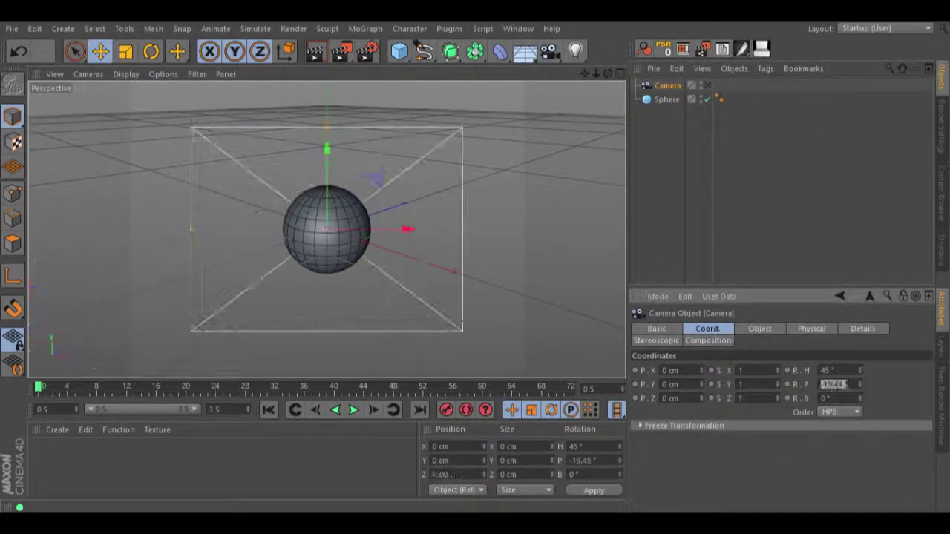
# Step: Pull the camera back along Z and frame the sphere through the camera view
pyautogui.moveTo(539, 165); pyautogui.dragTo(416, 223)
pyautogui.click(707, 86)
pyautogui.scroll(3, 476, 265)
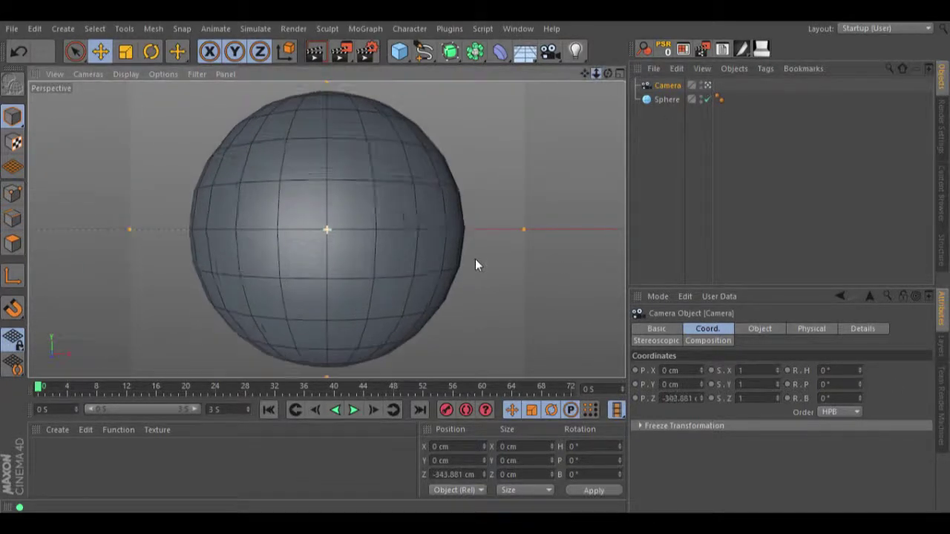
pyautogui.moveTo(592, 72); pyautogui.dragTo(476, 267)
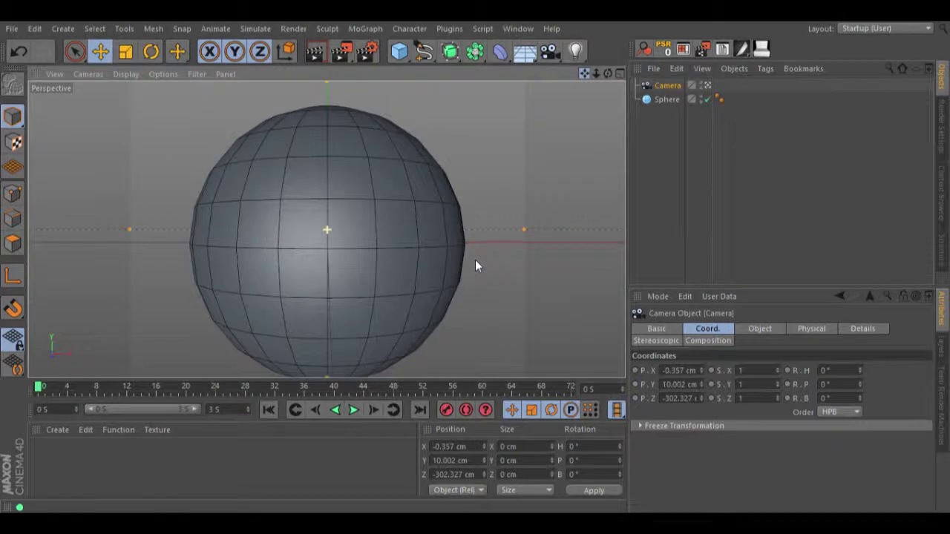
pyautogui.moveTo(588, 74); pyautogui.dragTo(571, 96)
# Step: Create material Mat, apply it to the sphere, and open it for editing
pyautogui.doubleClick(59, 461)
pyautogui.moveTo(59, 460); pyautogui.dragTo(664, 99)
pyautogui.doubleClick(724, 100)
# Step: Load a Gradient into the Color texture with 18% turbulence and inverted knots
pyautogui.moveTo(760, 77); pyautogui.dragTo(739, 79)
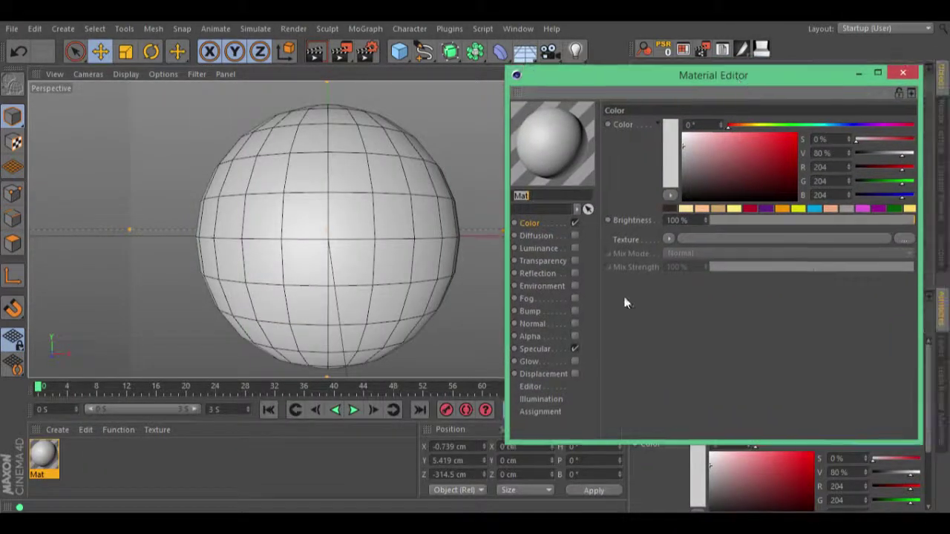
pyautogui.click(669, 239)
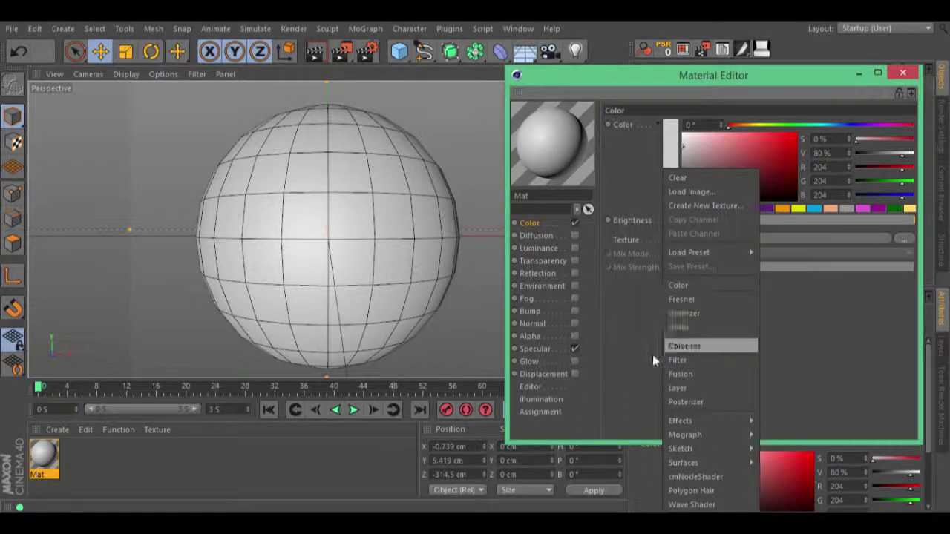
pyautogui.click(684, 313)
pyautogui.moveTo(700, 311); pyautogui.dragTo(700, 297)
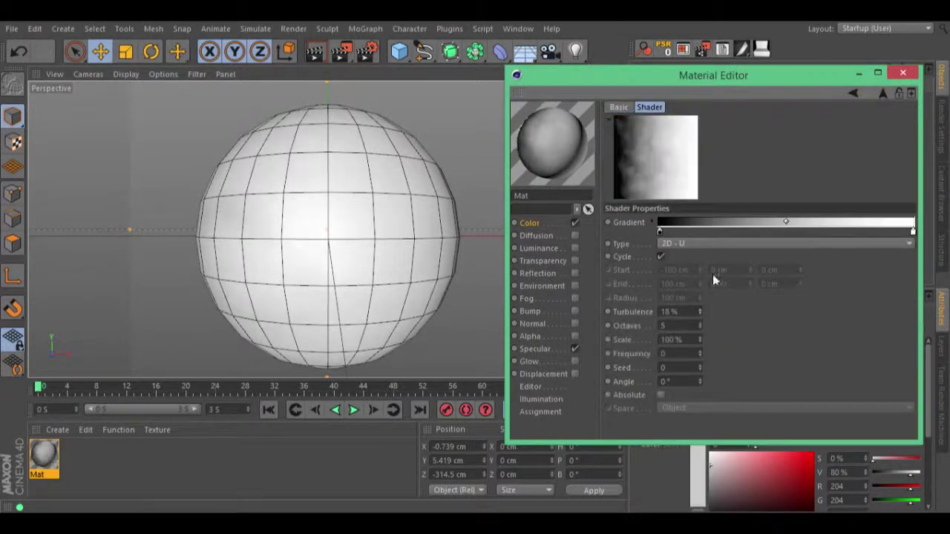
pyautogui.rightClick(662, 235)
pyautogui.click(677, 242)
pyautogui.moveTo(913, 232); pyautogui.dragTo(863, 232)
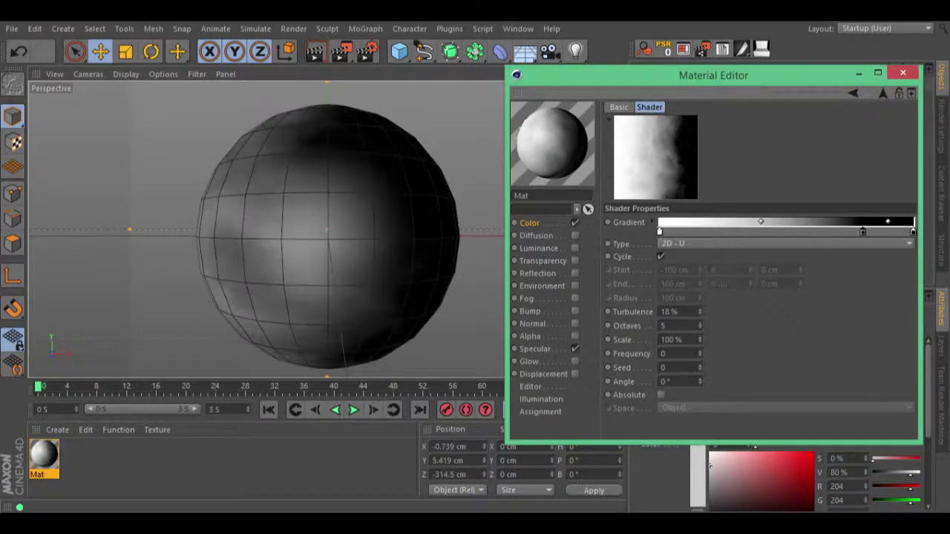
# Step: Set the gradient angle to -45°, checking 45° and -45° with viewport renders
pyautogui.doubleClick(672, 381)
pyautogui.write('45')
pyautogui.press('Return')
pyautogui.hotkey('ctrl', 'r')
pyautogui.doubleClick(672, 381)
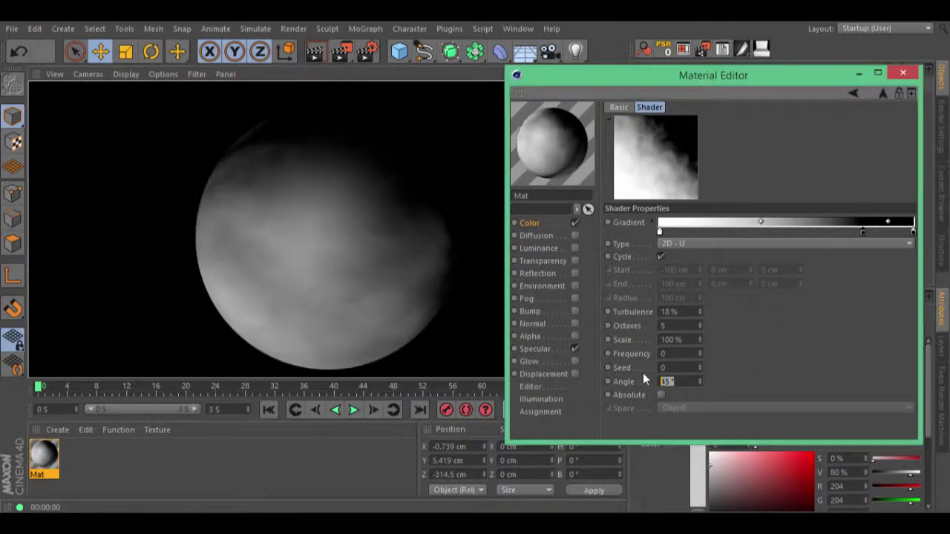
pyautogui.write('-45')
pyautogui.press('Return')
pyautogui.hotkey('ctrl', 'r')
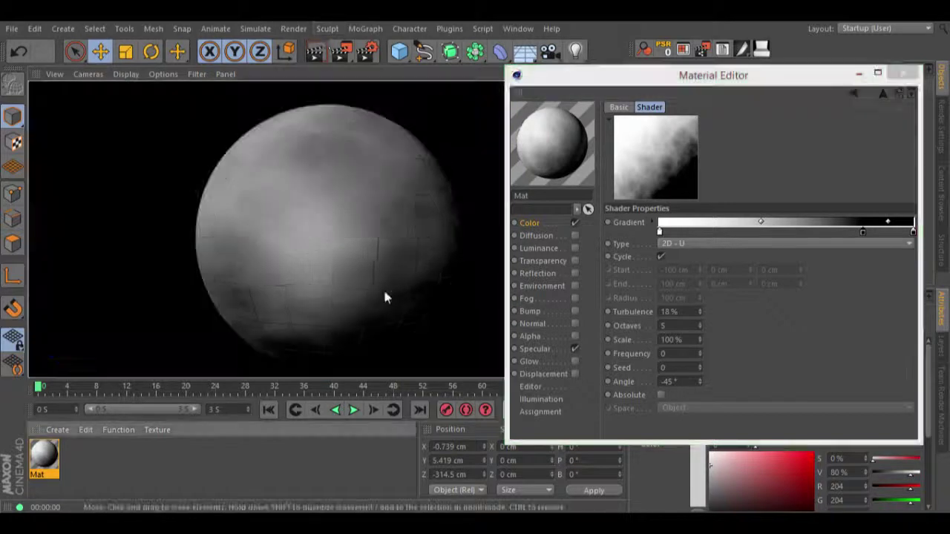
# Step: Convert the Color texture to a Layer shader with a Noise layer in Overlay at about 54%
pyautogui.click(854, 92)
pyautogui.click(670, 240)
pyautogui.click(678, 388)
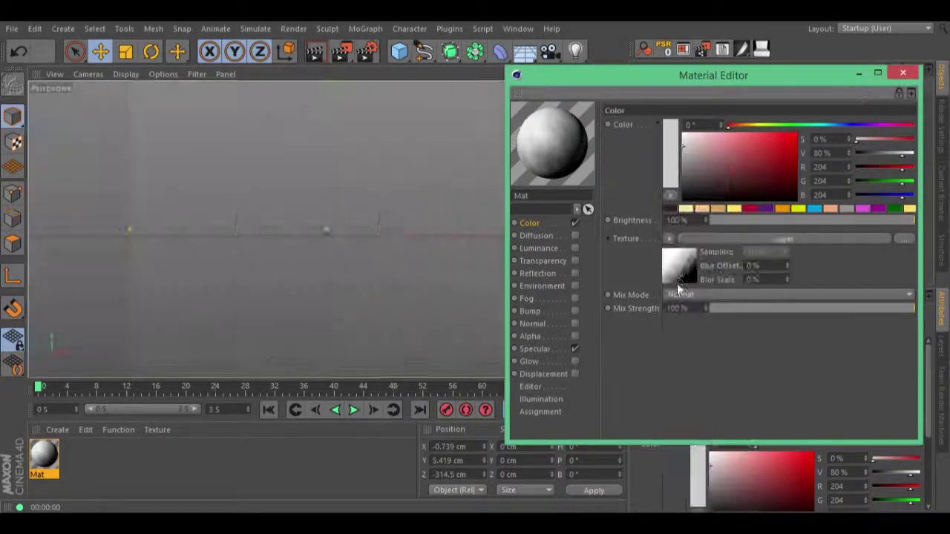
pyautogui.click(677, 275)
pyautogui.click(673, 235)
pyautogui.click(715, 309)
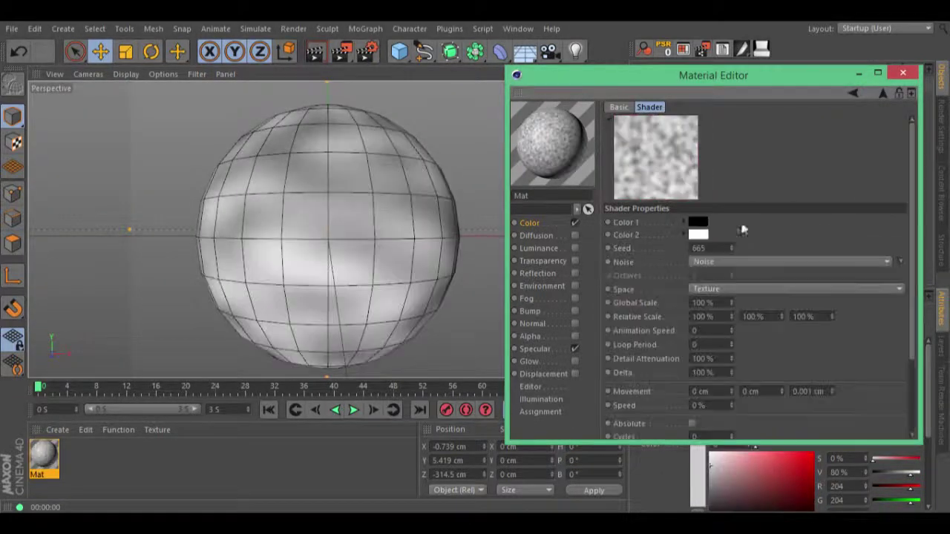
pyautogui.click(742, 259)
pyautogui.click(831, 334)
pyautogui.click(689, 252)
pyautogui.click(699, 255)
pyautogui.moveTo(876, 253)
pyautogui.mouseDown()
pyautogui.moveTo(797, 255)
pyautogui.moveTo(853, 256)
pyautogui.mouseUp()
# Step: Render the textured sphere and send it to the Picture Viewer
pyautogui.click(315, 51)
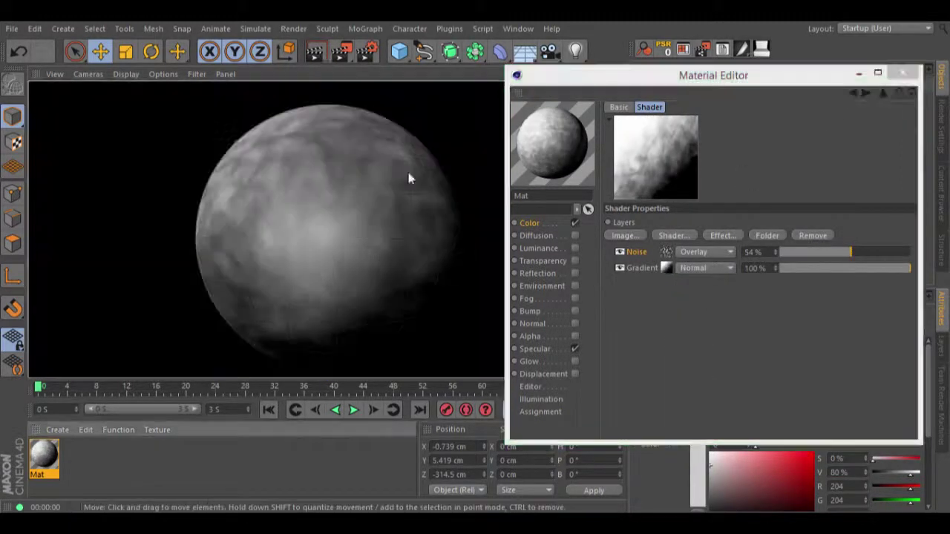
pyautogui.click(903, 72)
pyautogui.click(350, 55)
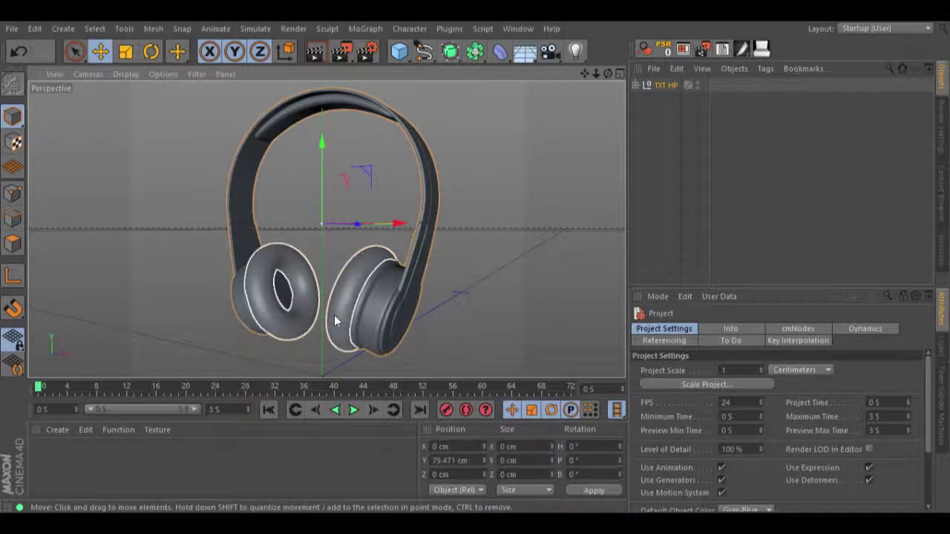
# Step: Create a new material, Mat, in the headphone scene and open it in the Material Editor
pyautogui.doubleClick(47, 464)
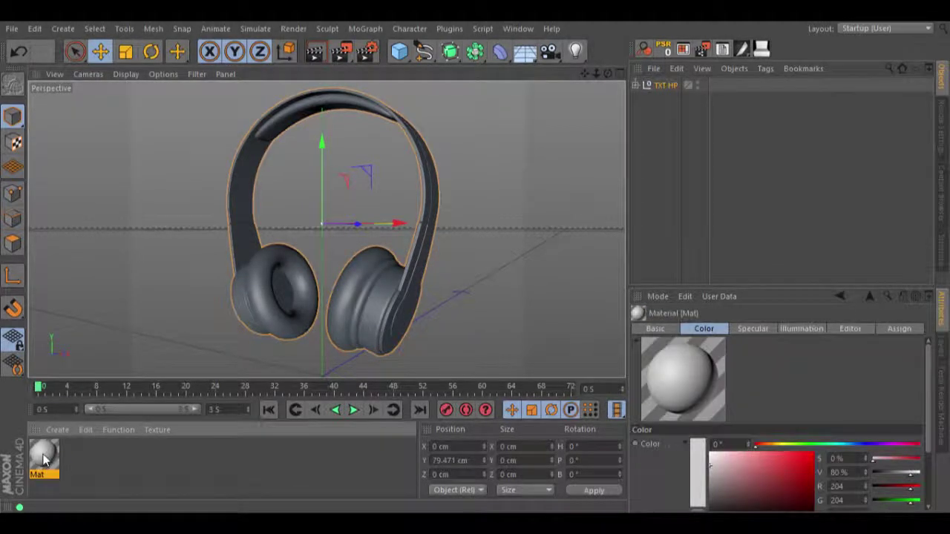
pyautogui.doubleClick(43, 458)
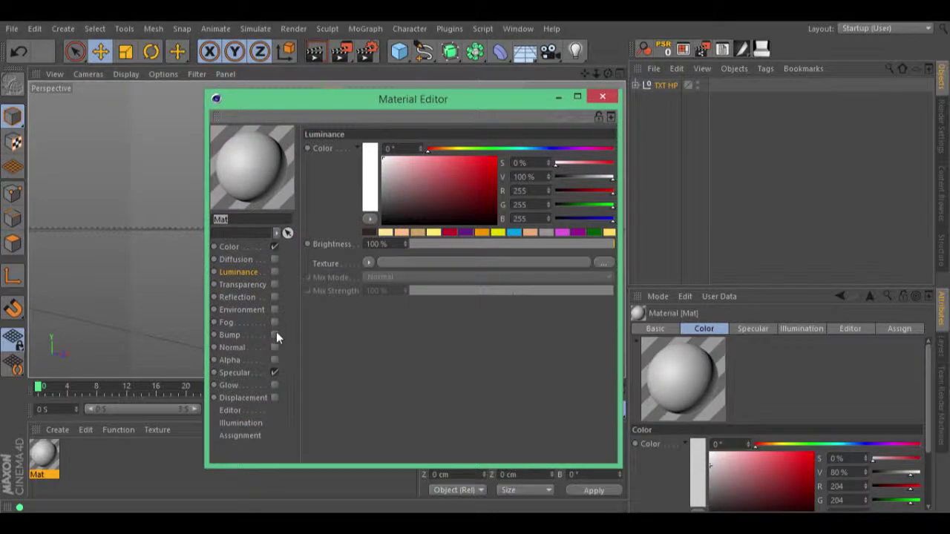
# Step: Disable Specular and Color, enable Luminance, and load a Colorizer as its texture
pyautogui.click(275, 373)
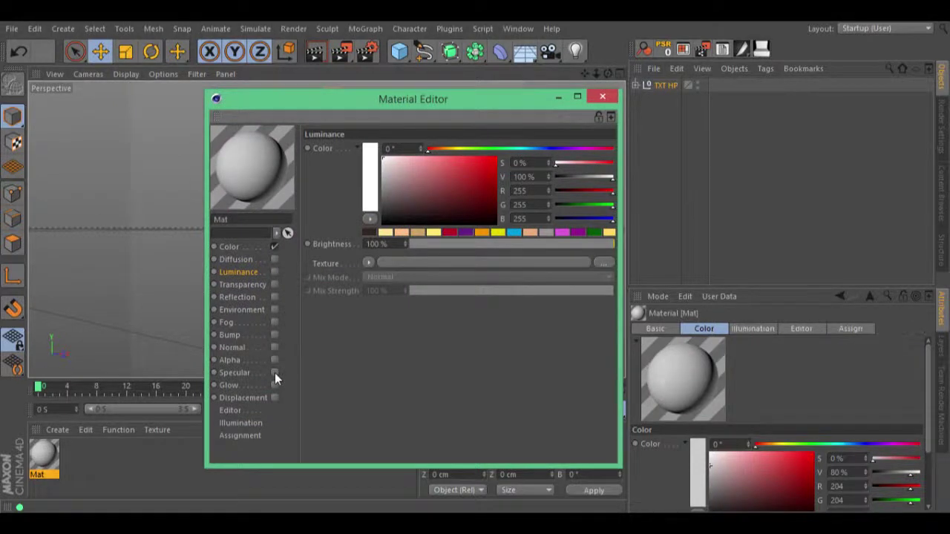
pyautogui.click(274, 248)
pyautogui.click(275, 273)
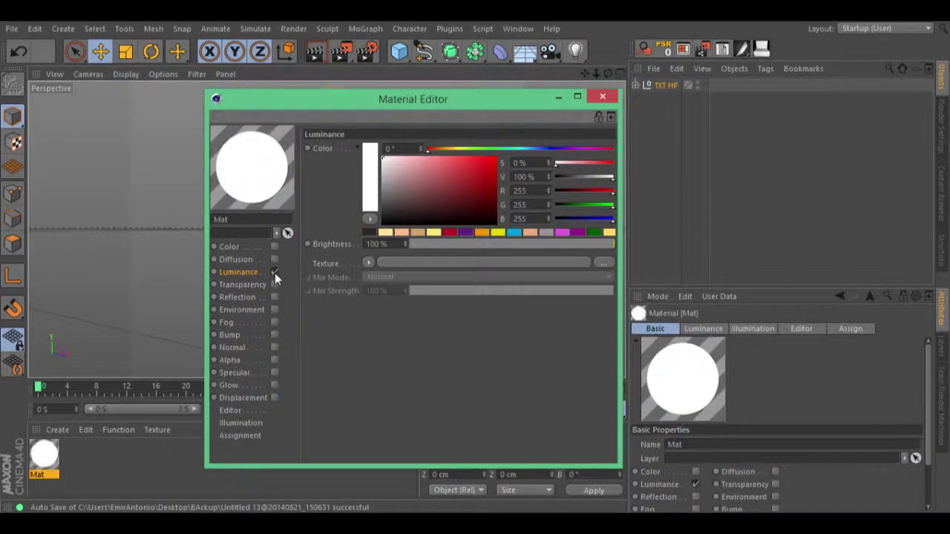
pyautogui.click(369, 263)
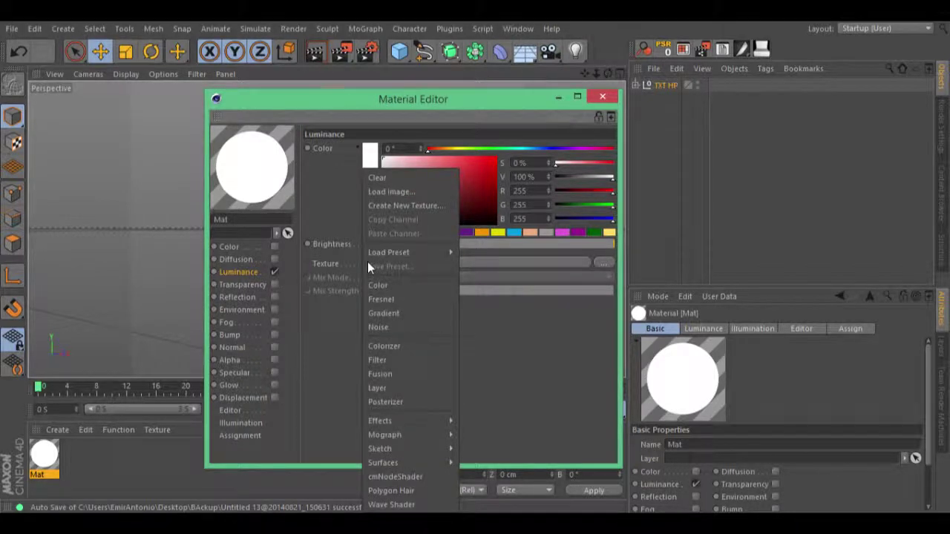
pyautogui.click(404, 346)
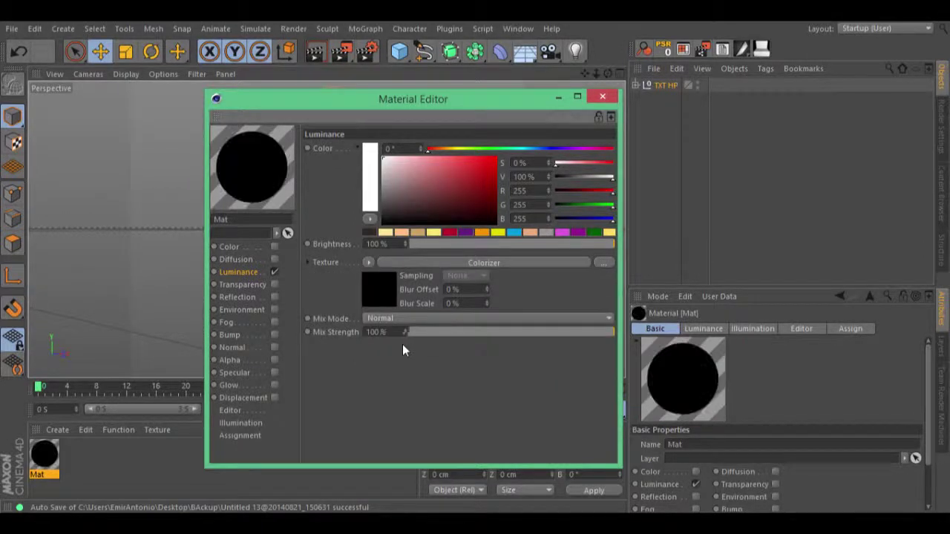
pyautogui.click(373, 284)
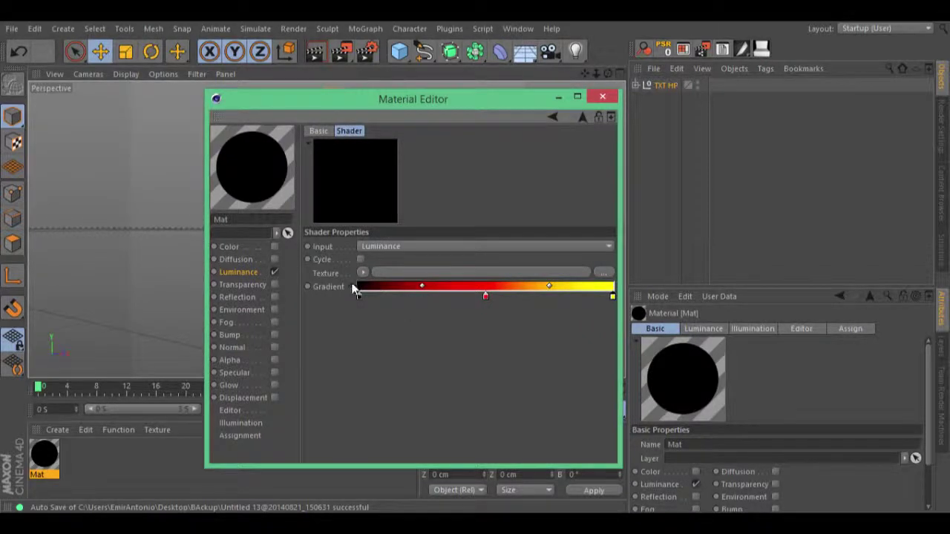
# Step: Recolour the Colorizer gradient's left knot to black and right knot to white
pyautogui.click(354, 288)
pyautogui.click(359, 295)
pyautogui.click(372, 383)
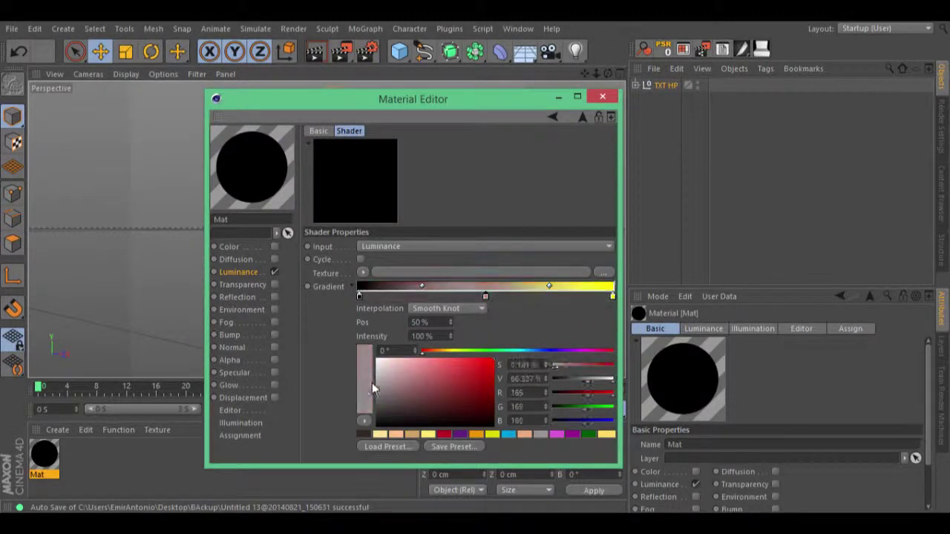
pyautogui.moveTo(372, 383); pyautogui.dragTo(353, 389)
pyautogui.click(350, 287)
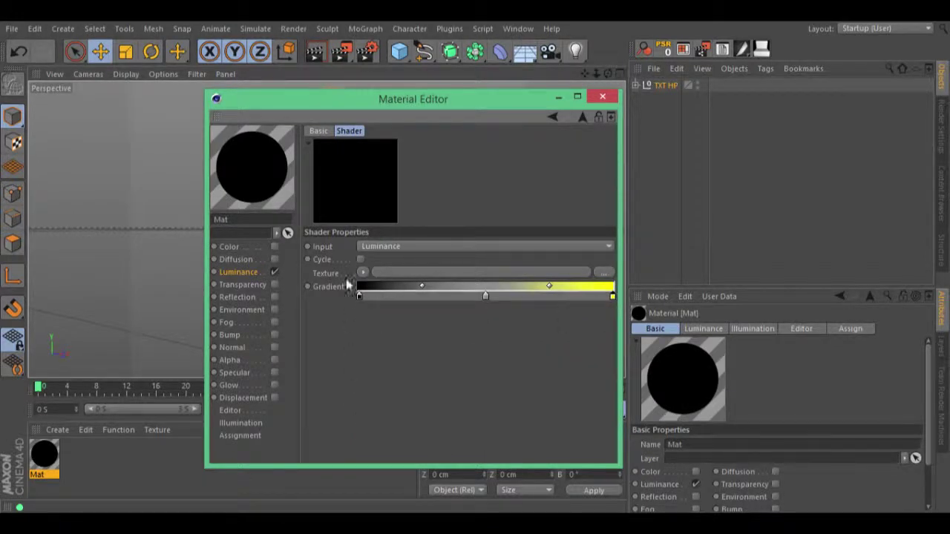
pyautogui.click(349, 287)
pyautogui.moveTo(400, 364); pyautogui.dragTo(326, 348)
pyautogui.click(353, 288)
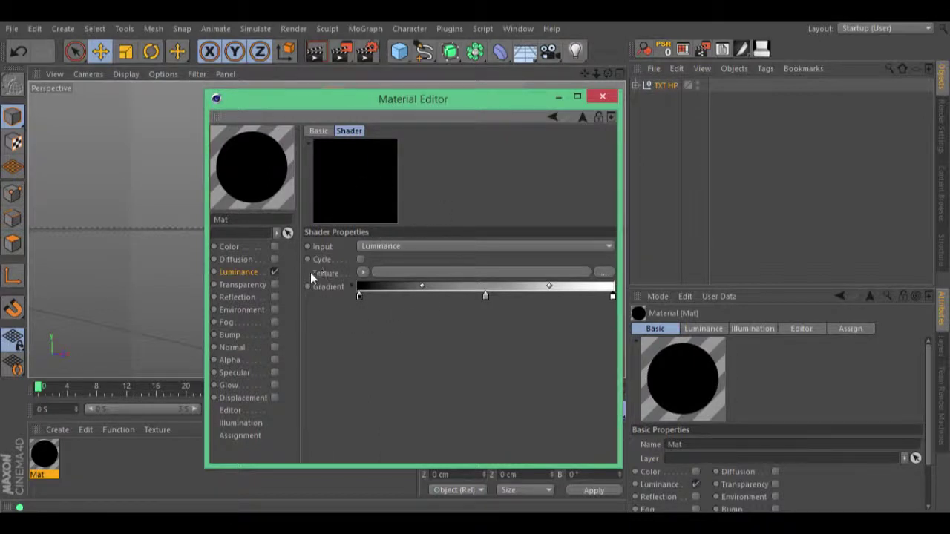
pyautogui.click(363, 272)
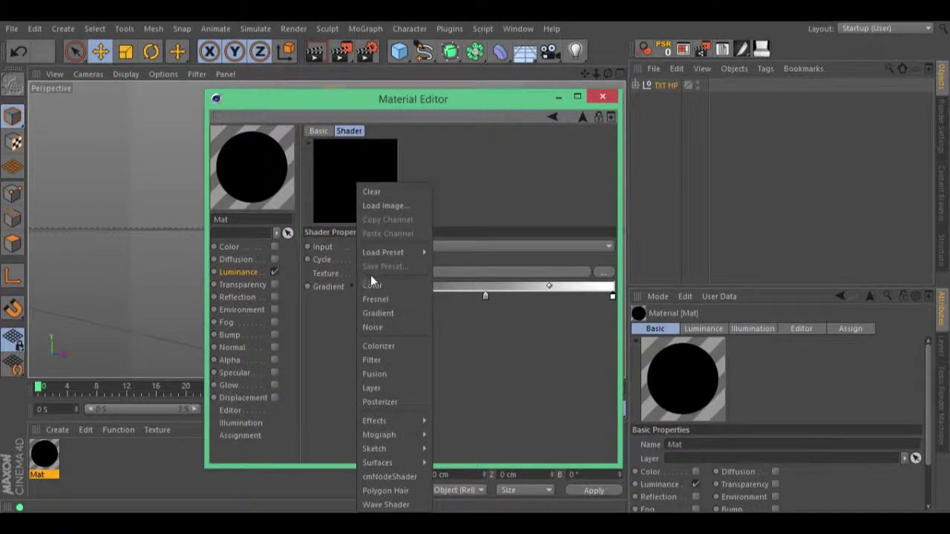
# Step: Feed the Colorizer texture a Sketch Art shader loaded with the art_shader.psd image
pyautogui.moveTo(381, 448)
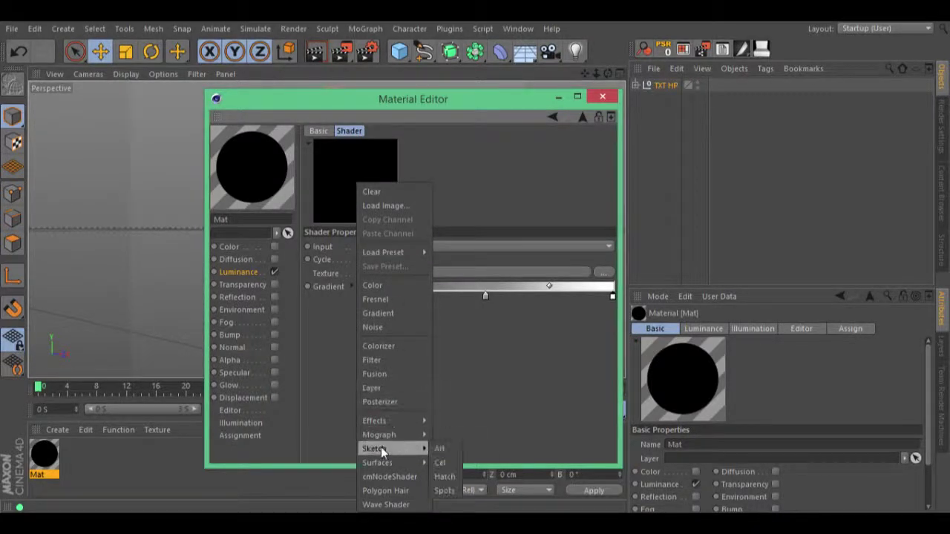
pyautogui.click(441, 449)
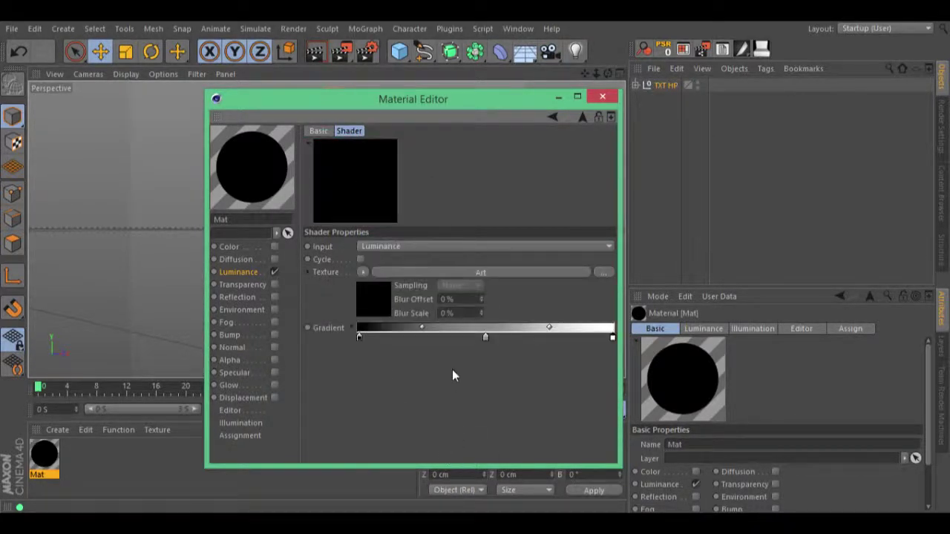
pyautogui.click(368, 295)
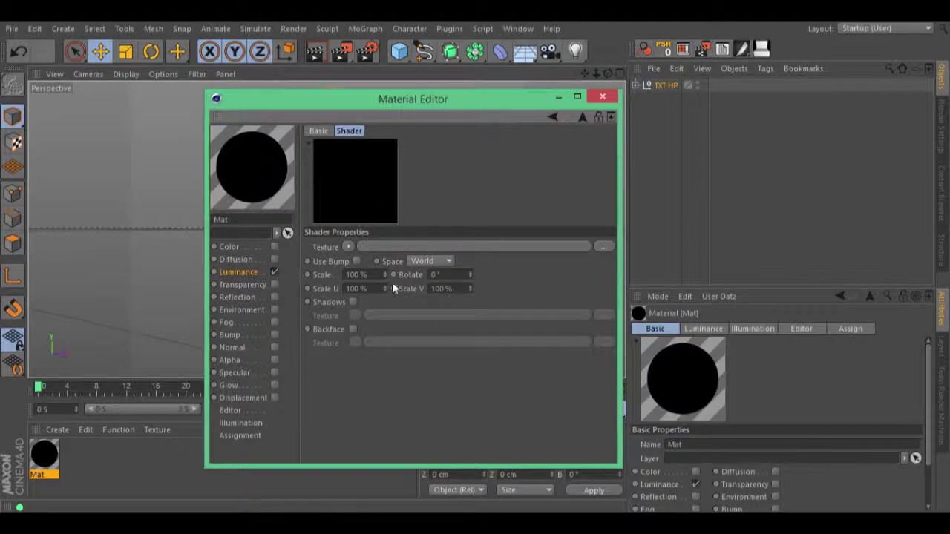
pyautogui.moveTo(391, 288); pyautogui.dragTo(355, 180)
pyautogui.press('Return')
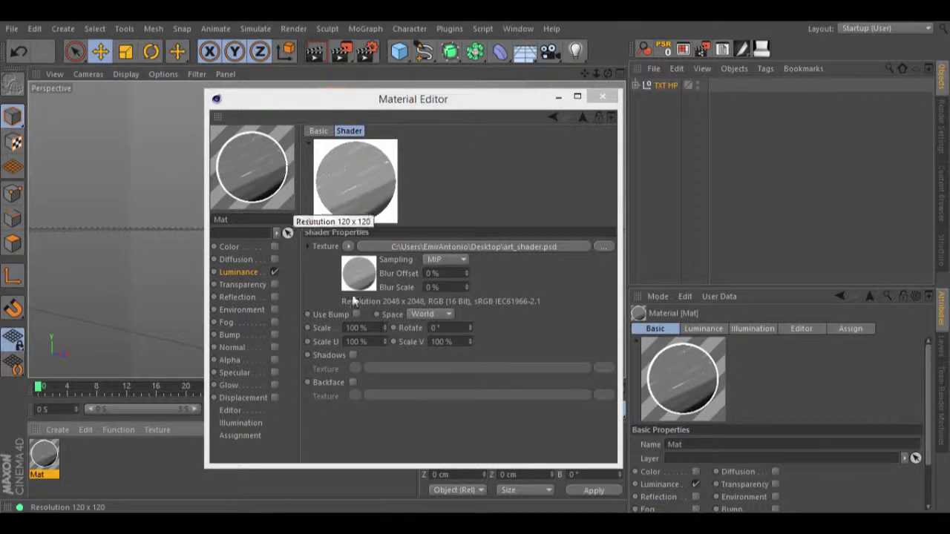
# Step: Raise the Art texture scale to 106% and set its mapping space to Camera
pyautogui.click(385, 325)
pyautogui.click(385, 327)
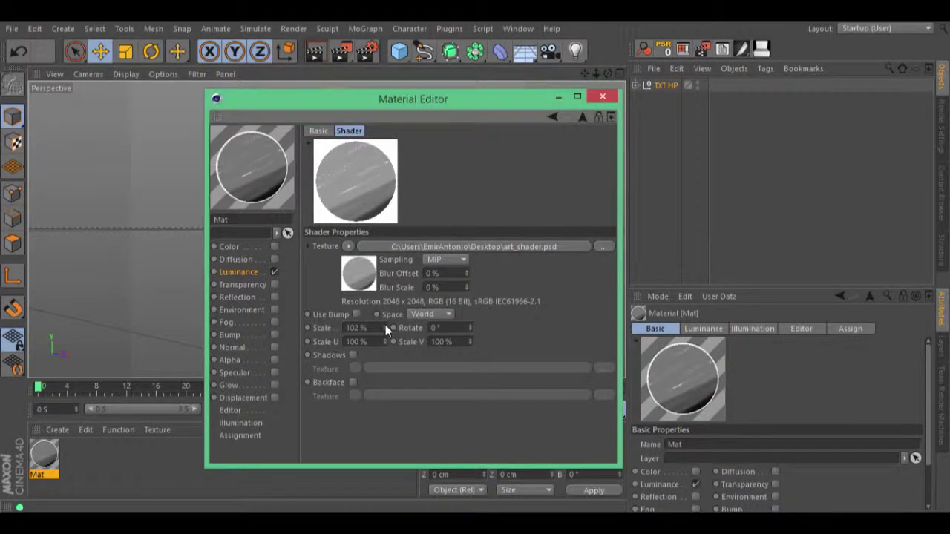
pyautogui.click(385, 327)
pyautogui.click(385, 328)
pyautogui.click(386, 328)
pyautogui.click(385, 328)
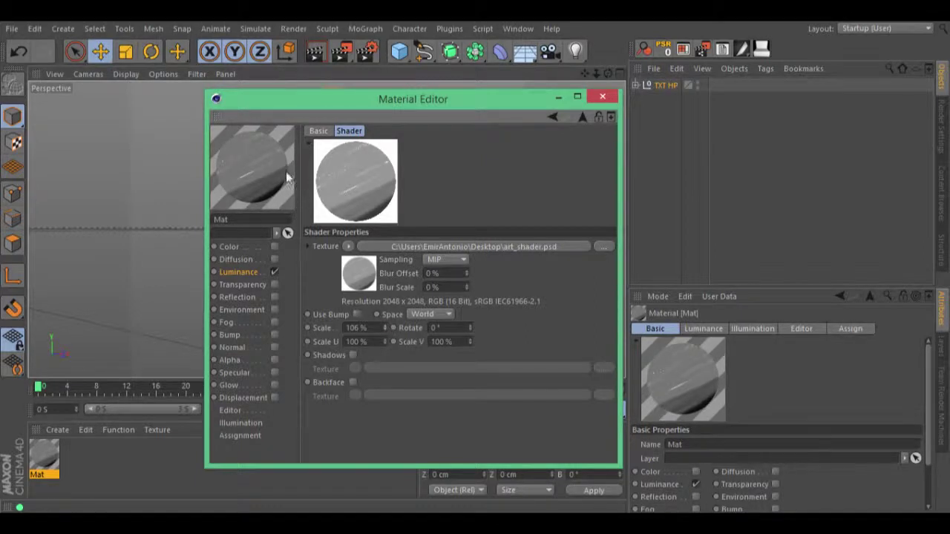
pyautogui.moveTo(283, 166); pyautogui.dragTo(226, 150)
pyautogui.click(418, 312)
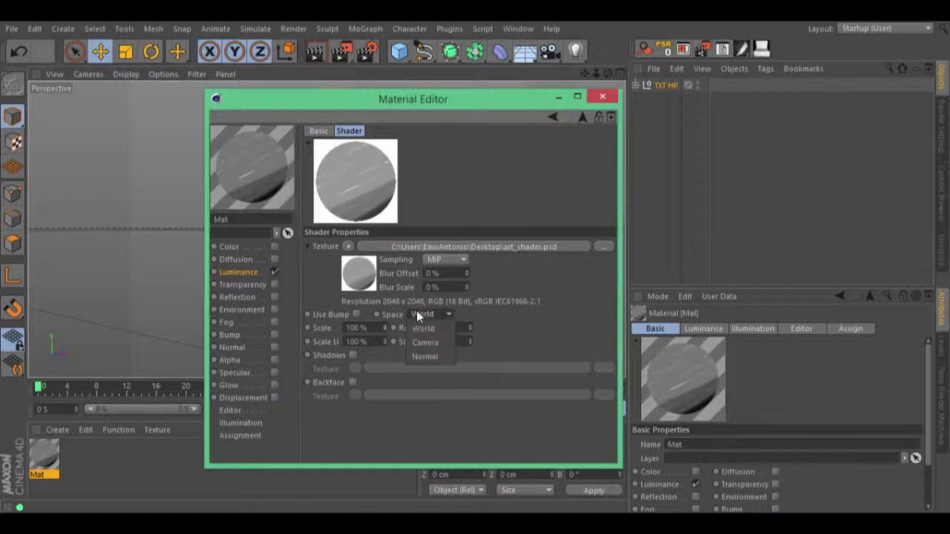
pyautogui.click(422, 341)
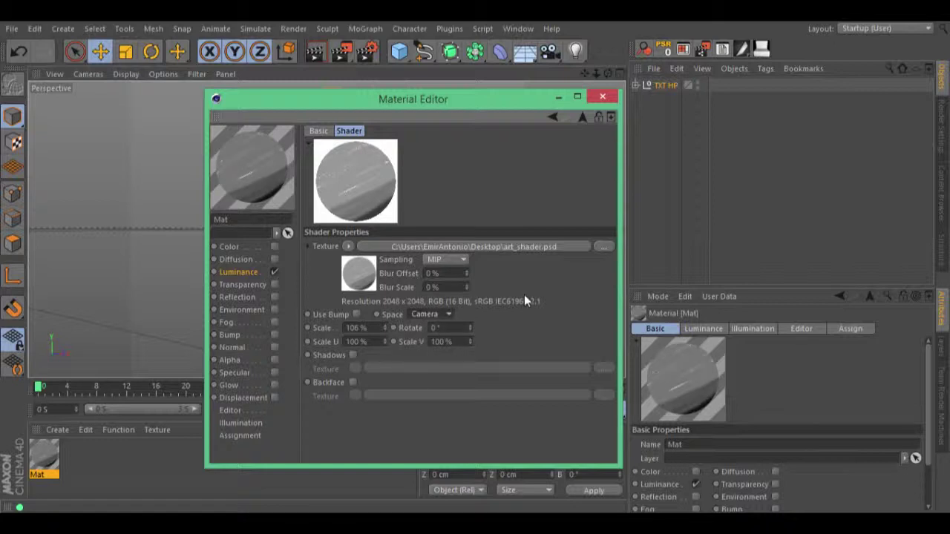
pyautogui.moveTo(434, 100); pyautogui.dragTo(705, 354)
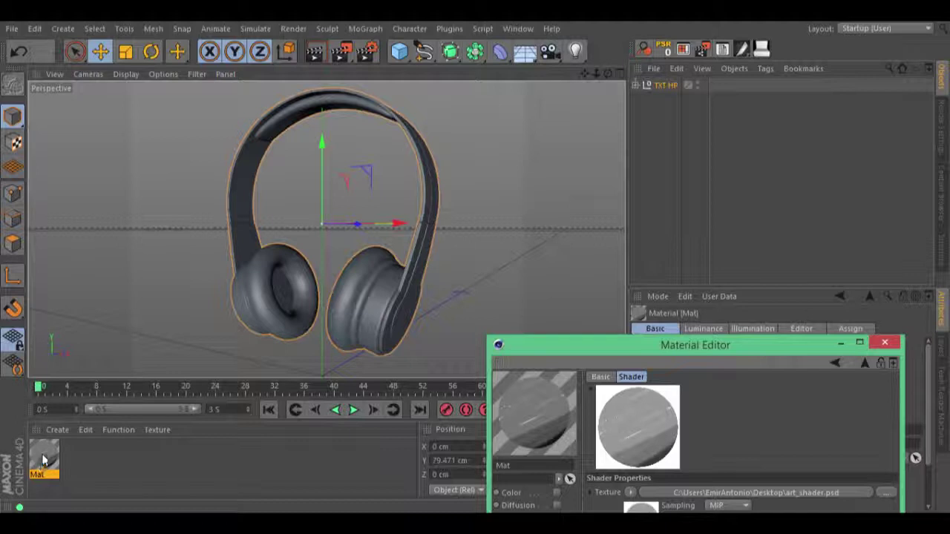
# Step: Assign the Mat material to TXT HP and render the headphones from two angles
pyautogui.moveTo(43, 460); pyautogui.dragTo(668, 84)
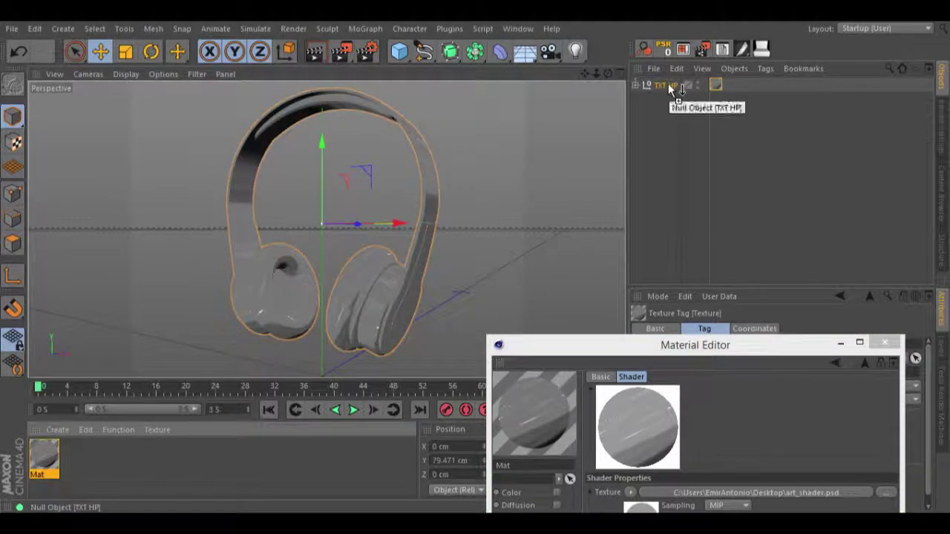
pyautogui.click(318, 52)
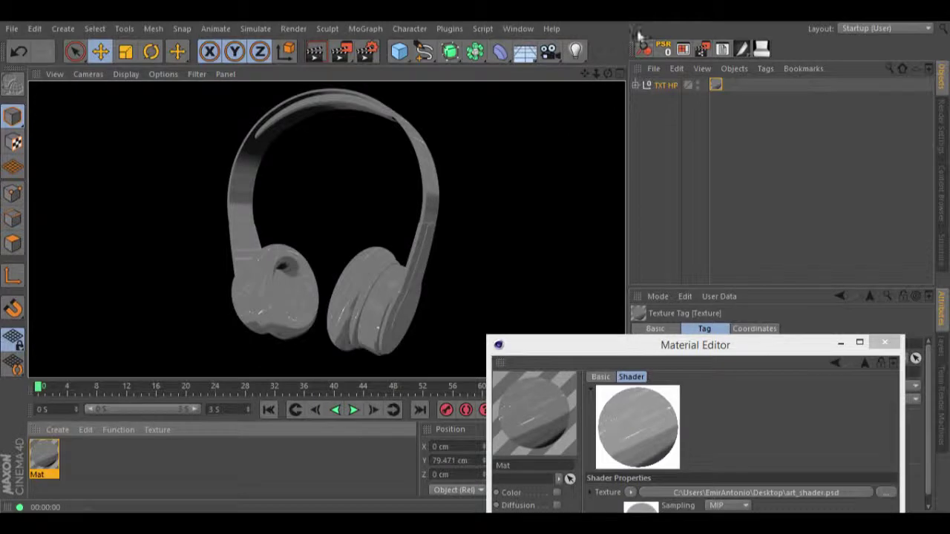
pyautogui.moveTo(608, 76); pyautogui.dragTo(476, 262)
pyautogui.click(316, 52)
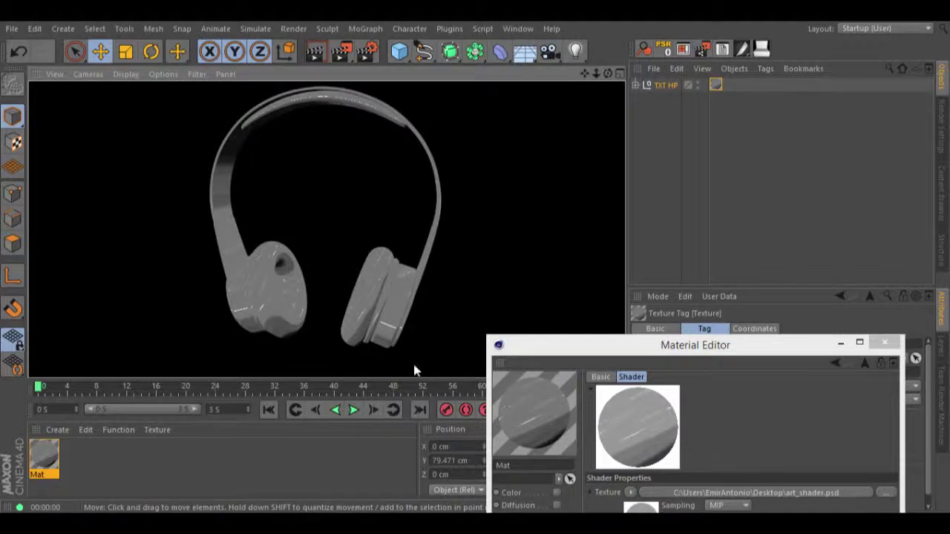
# Step: Reposition the Material Editor and return to the Colorizer gradient settings
pyautogui.moveTo(658, 349); pyautogui.dragTo(709, 200)
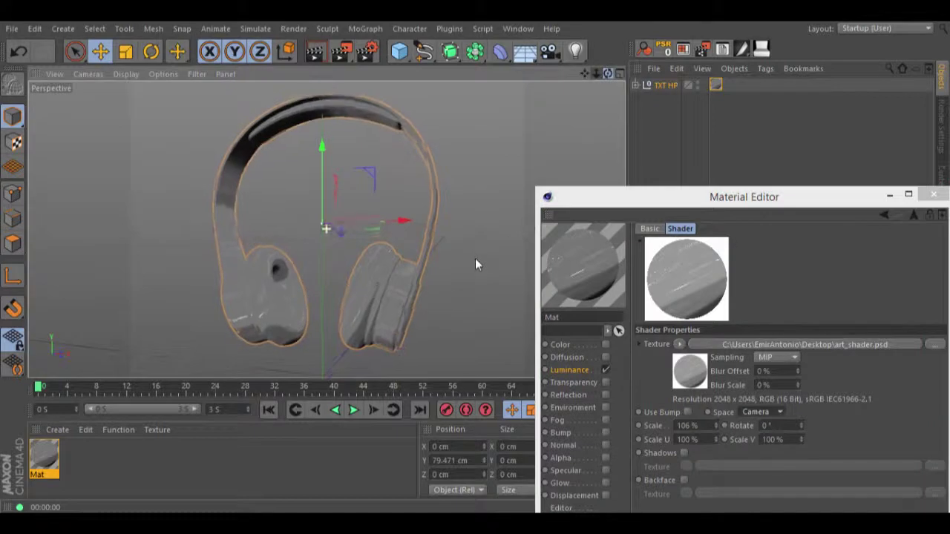
pyautogui.moveTo(734, 188); pyautogui.dragTo(704, 105)
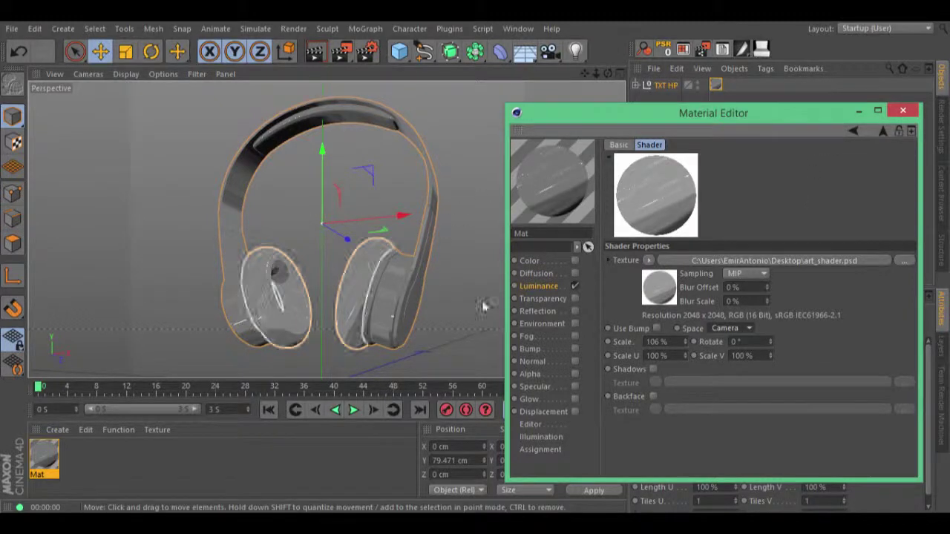
pyautogui.click(854, 131)
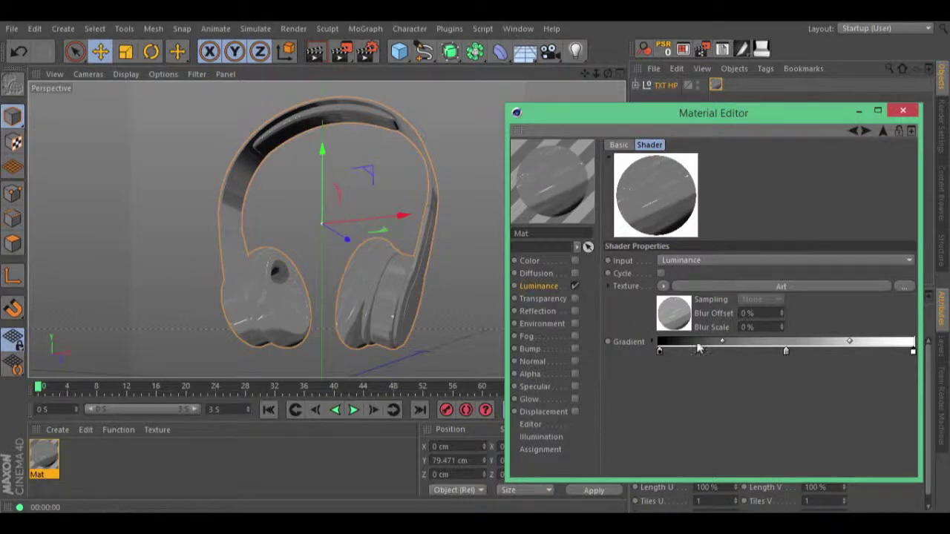
# Step: Make the gradient's left knot dark red, add a red middle knot, and render
pyautogui.click(654, 343)
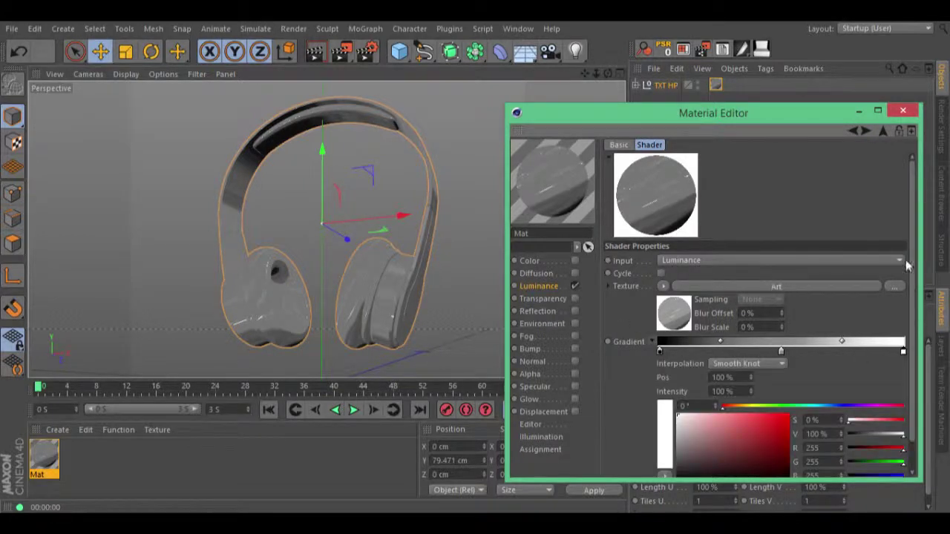
pyautogui.scroll(-2, 876, 366)
pyautogui.click(659, 320)
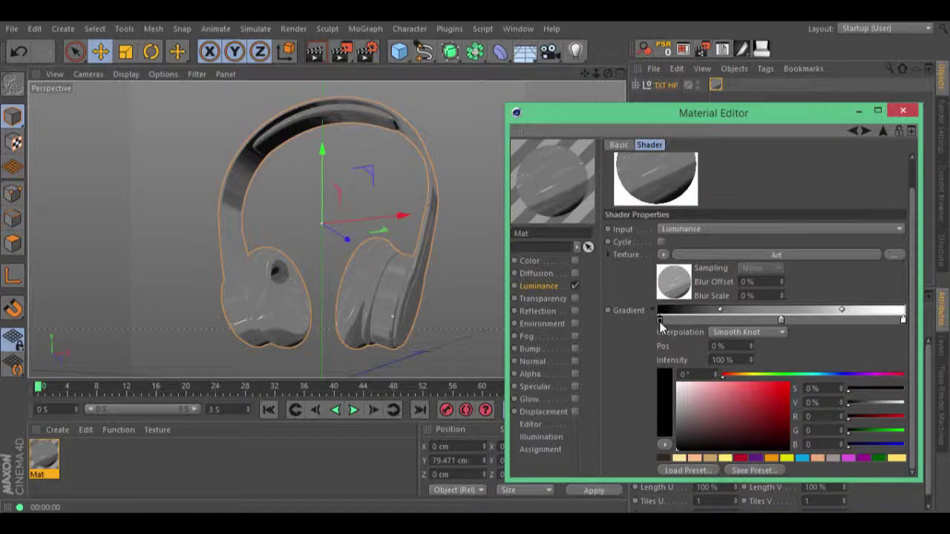
pyautogui.moveTo(694, 427); pyautogui.dragTo(792, 435)
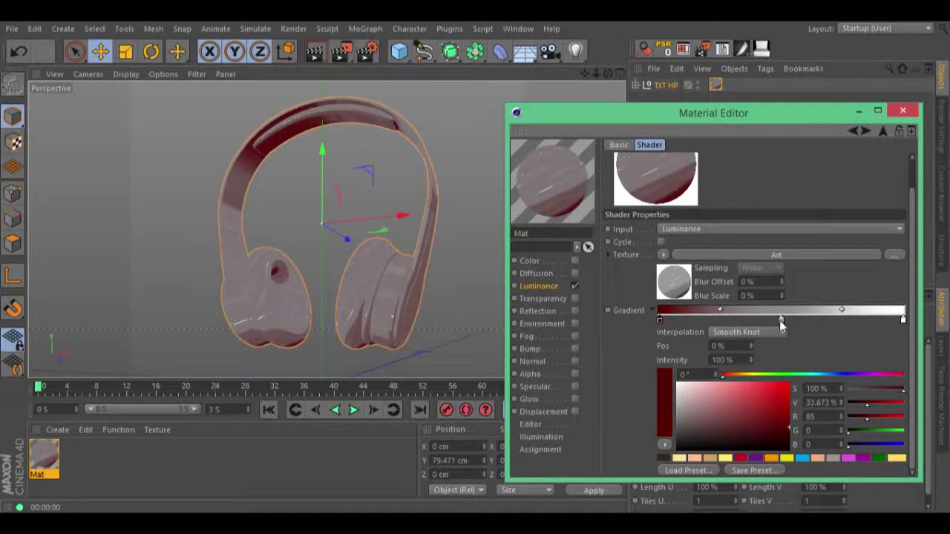
pyautogui.click(781, 320)
pyautogui.click(757, 402)
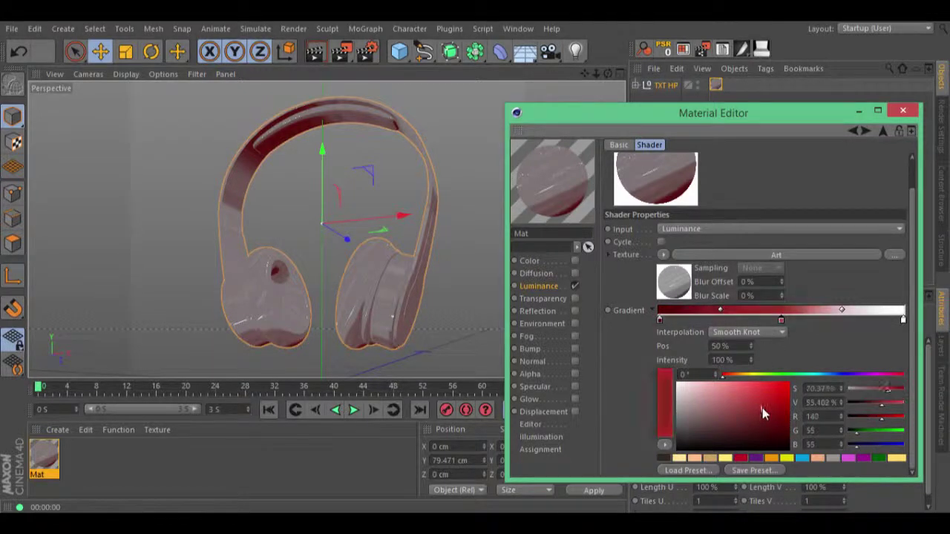
pyautogui.moveTo(757, 400); pyautogui.dragTo(761, 401)
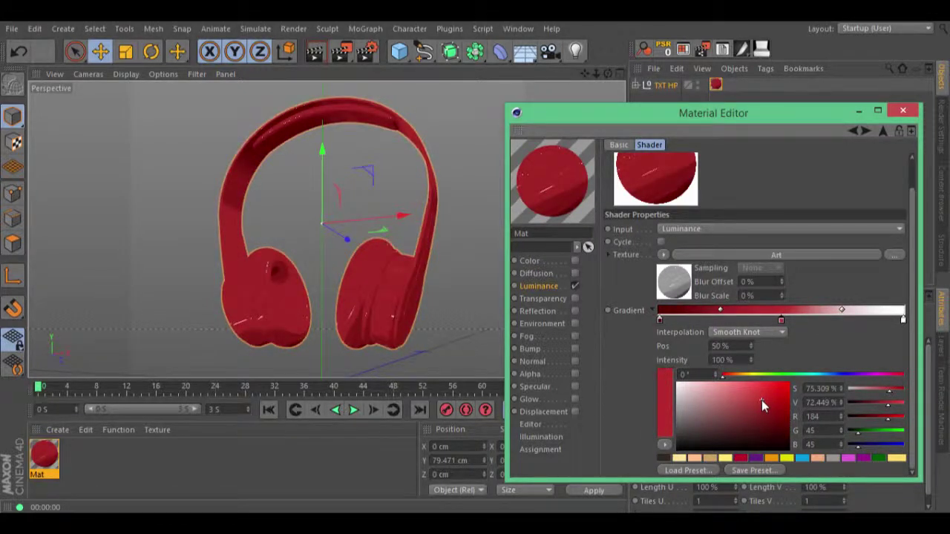
pyautogui.click(315, 51)
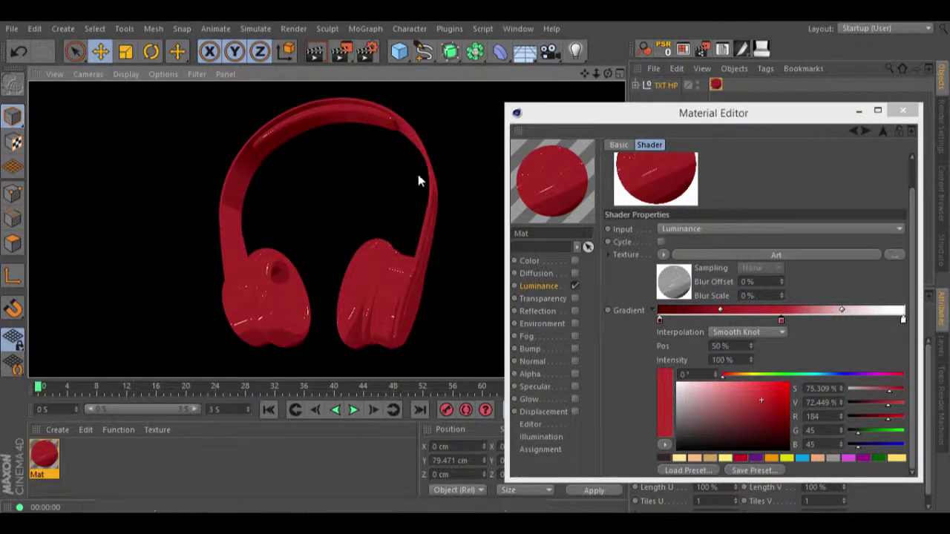
# Step: Recolour the left knot dark blue, add a 206° blue middle knot, render, and close the editor
pyautogui.click(661, 322)
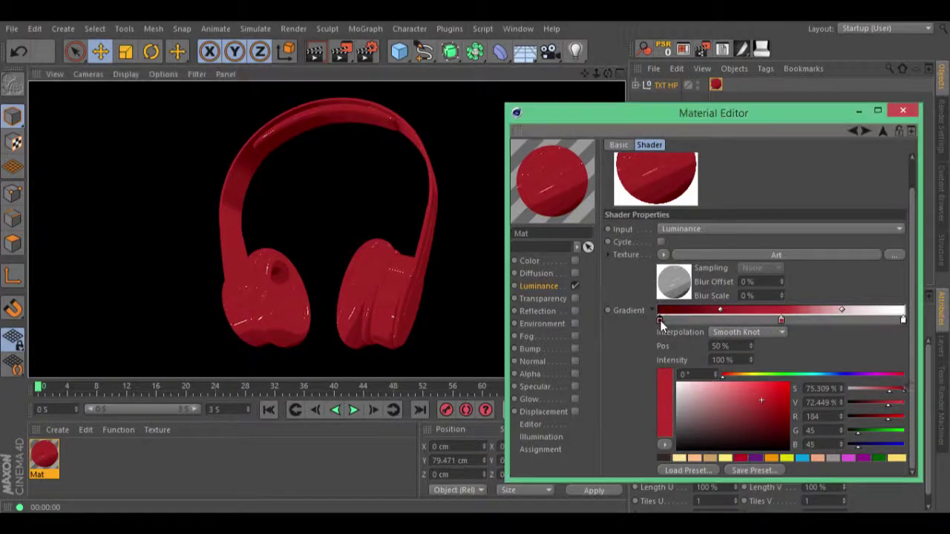
pyautogui.click(661, 323)
pyautogui.click(826, 376)
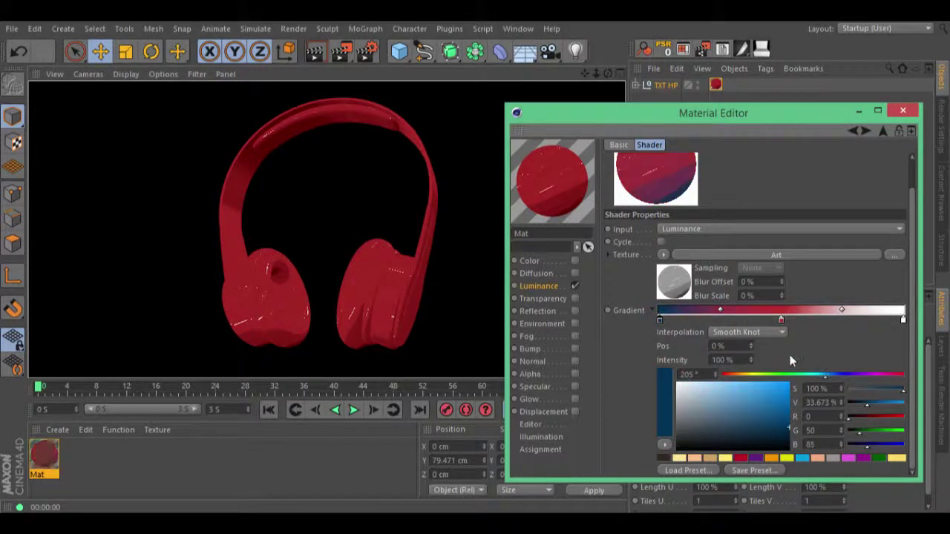
pyautogui.click(781, 321)
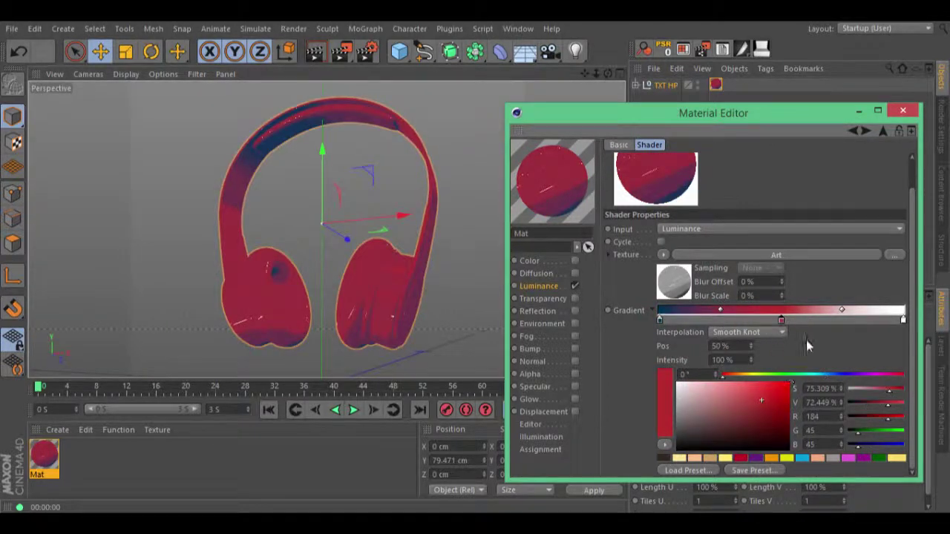
pyautogui.click(830, 376)
pyautogui.moveTo(795, 389); pyautogui.dragTo(773, 404)
pyautogui.click(315, 50)
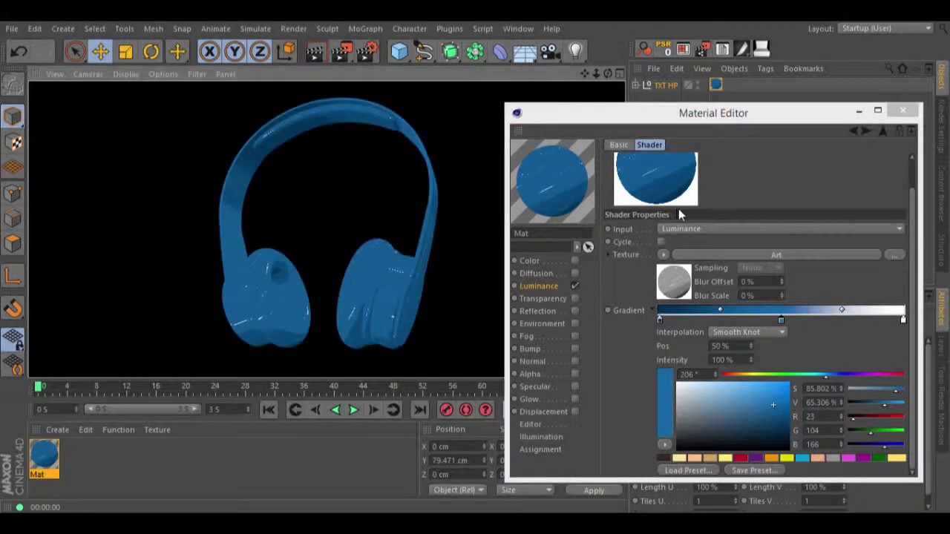
pyautogui.click(902, 110)
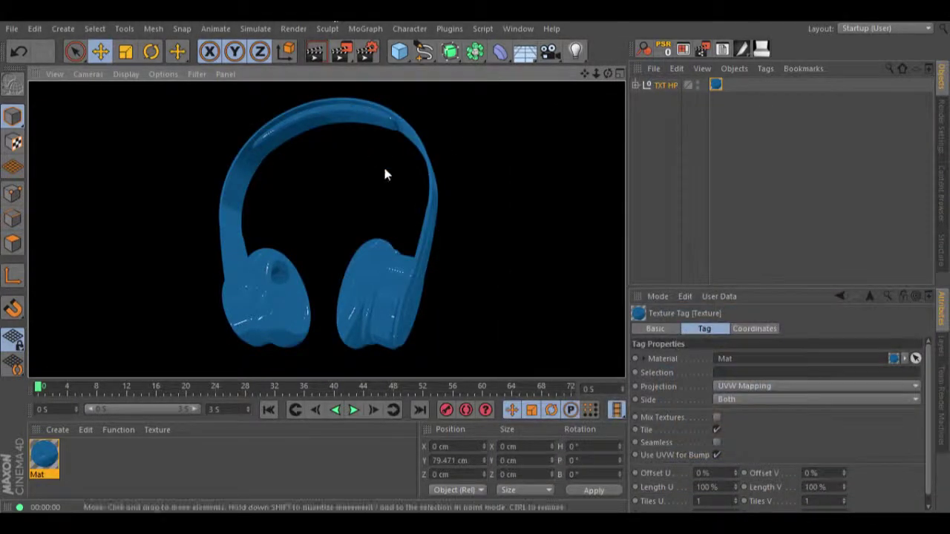
pyautogui.click(361, 52)
# Step: Add the Sketch and Toon post effect and render the outlined headphones
pyautogui.moveTo(248, 20); pyautogui.dragTo(770, 82)
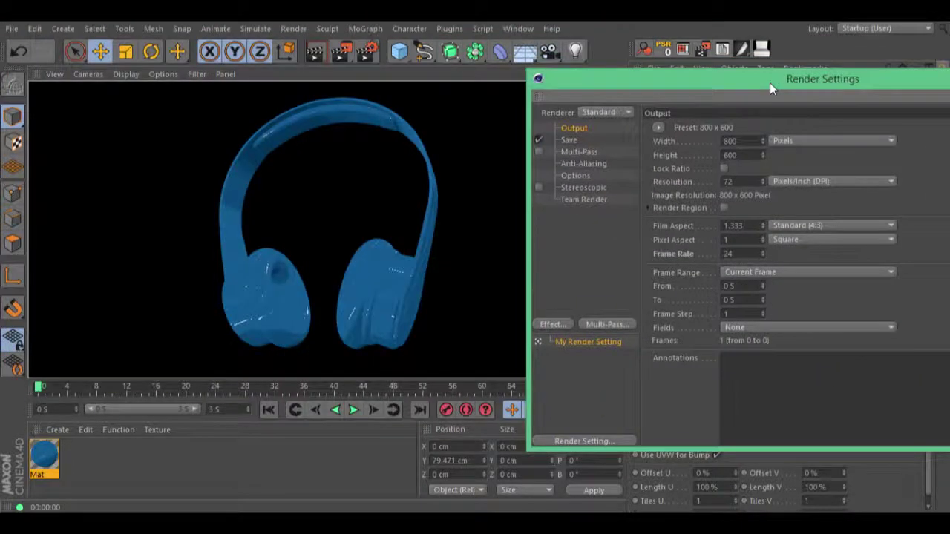
pyautogui.click(558, 326)
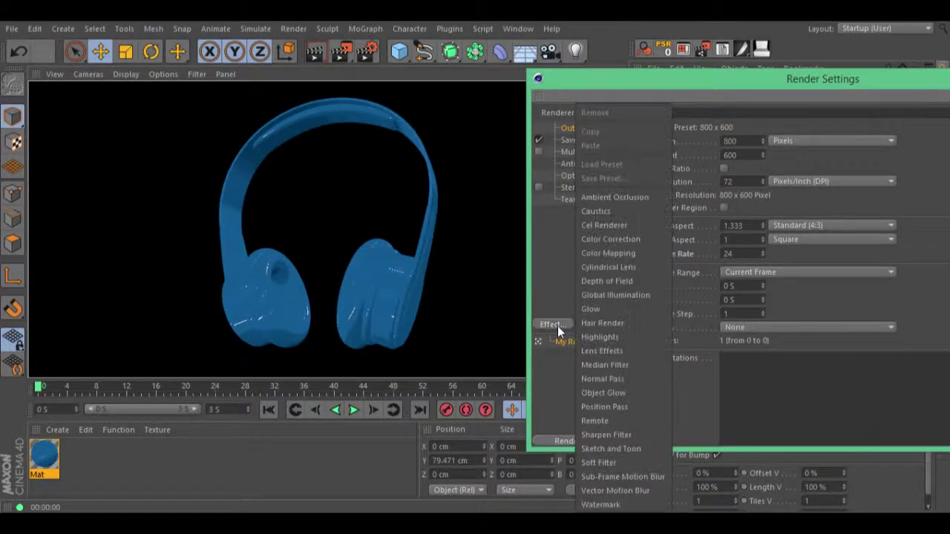
pyautogui.click(619, 448)
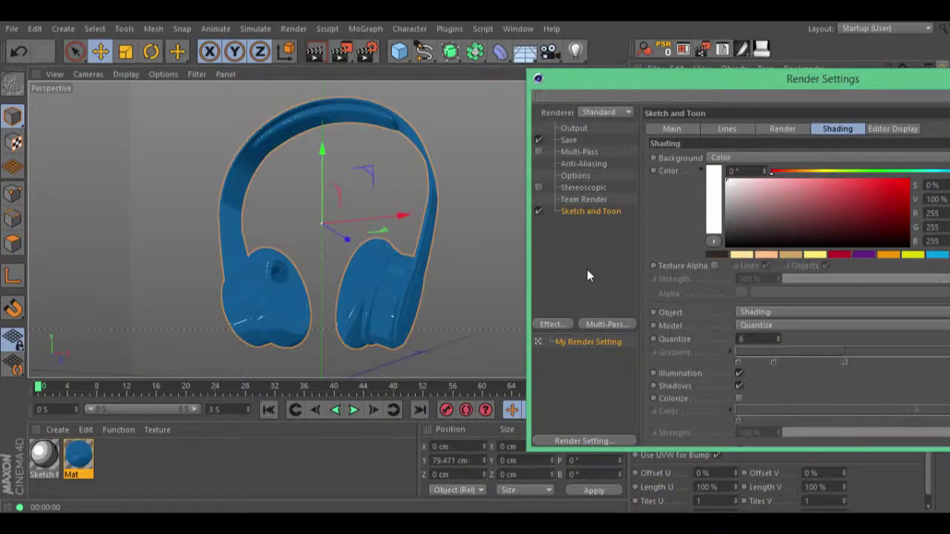
pyautogui.click(314, 51)
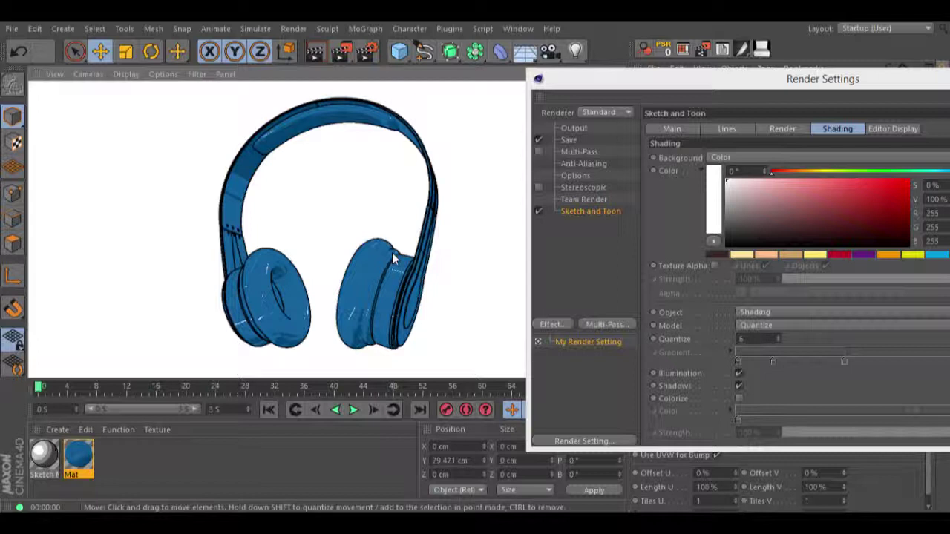
pyautogui.moveTo(598, 86); pyautogui.dragTo(571, 114)
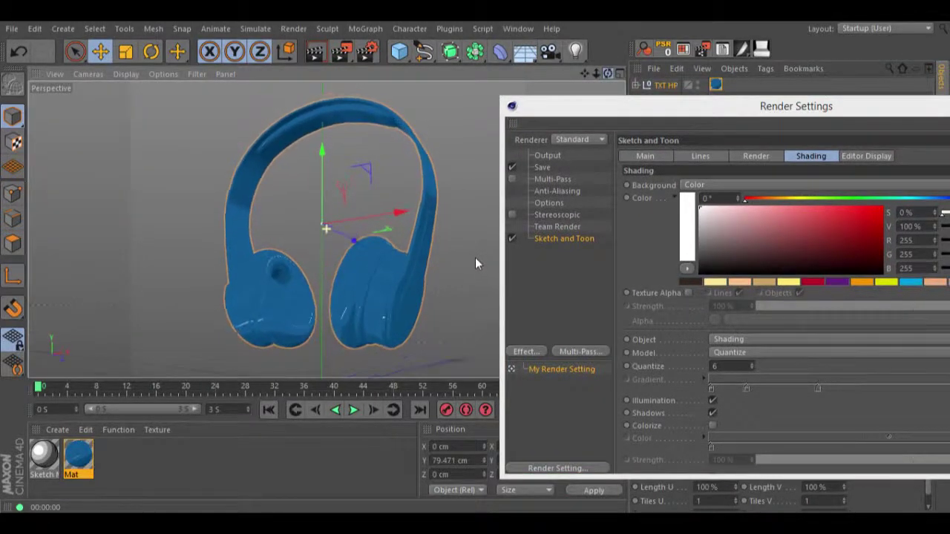
# Step: Set Sketch and Toon Object shading to Off and render blue headphones with black outlines
pyautogui.hotkey('ctrl', 'r')
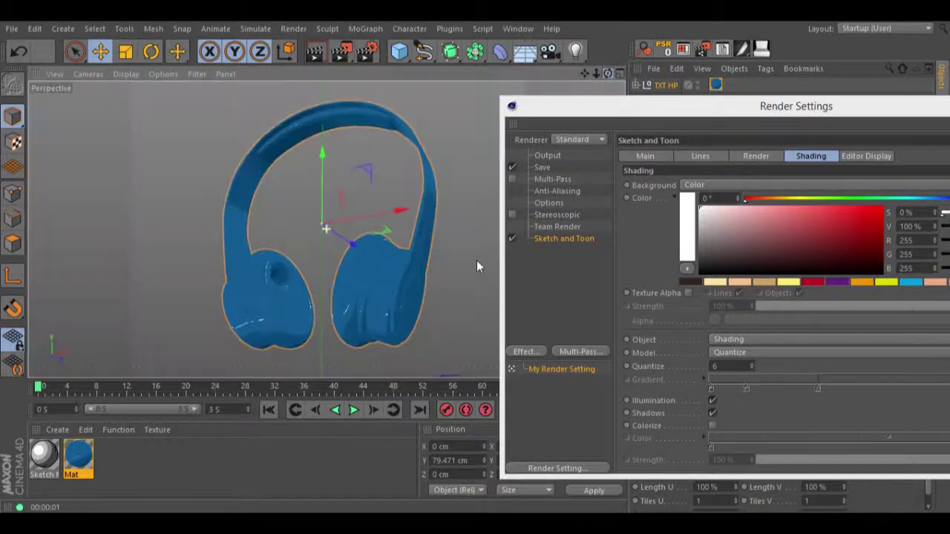
pyautogui.click(822, 154)
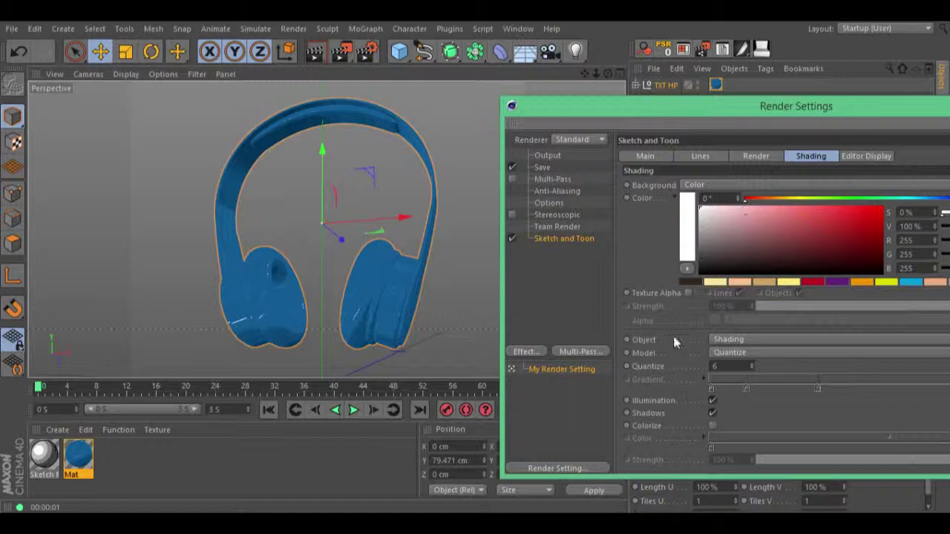
pyautogui.click(717, 338)
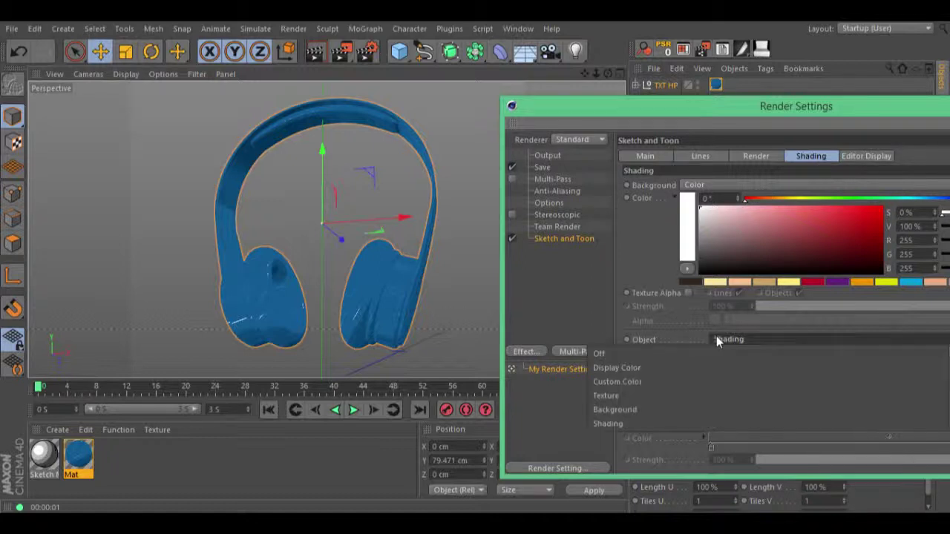
pyautogui.click(651, 354)
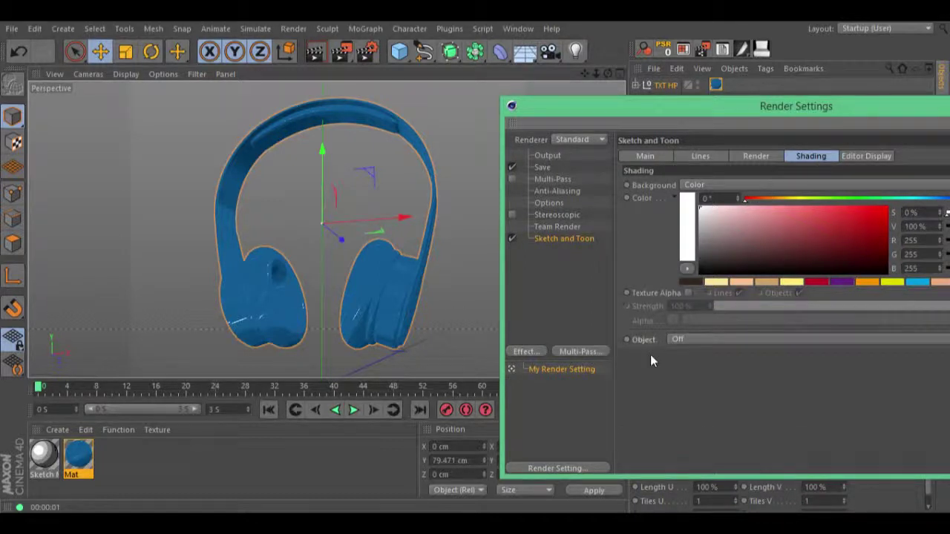
pyautogui.click(318, 55)
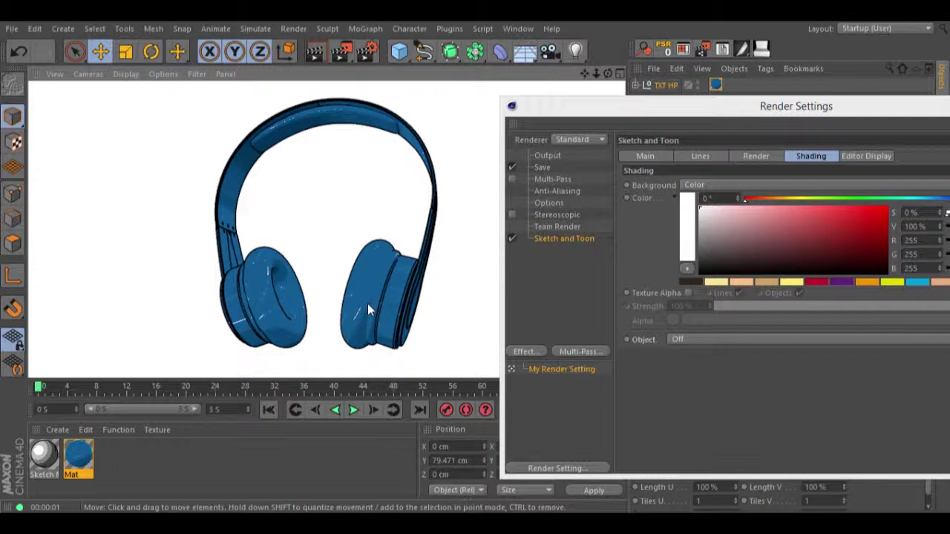
pyautogui.moveTo(609, 105); pyautogui.dragTo(485, 77)
pyautogui.moveTo(391, 160); pyautogui.dragTo(508, 161)
pyautogui.moveTo(651, 79); pyautogui.dragTo(620, 100)
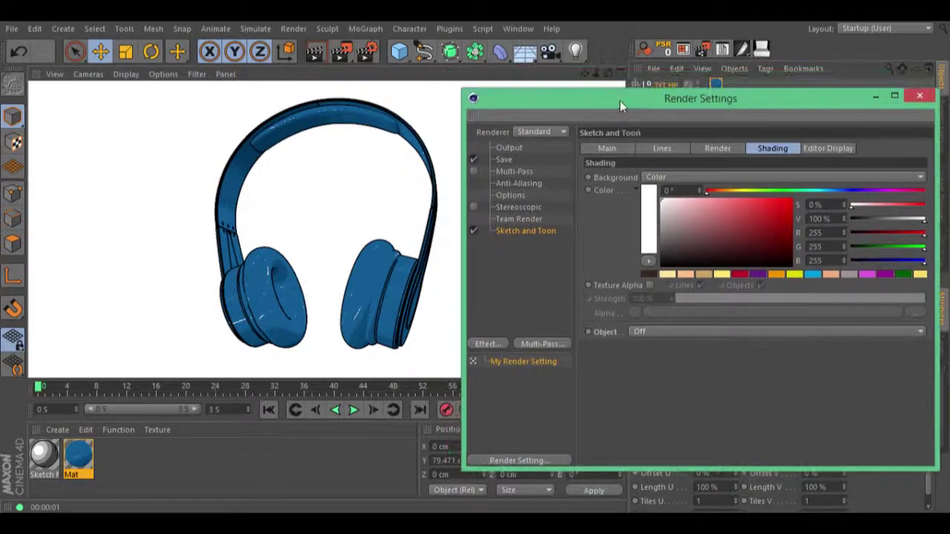
# Step: Add Ambient Occlusion, lighten its dark gradient knot to mid grey, render, and close Render Settings
pyautogui.click(487, 343)
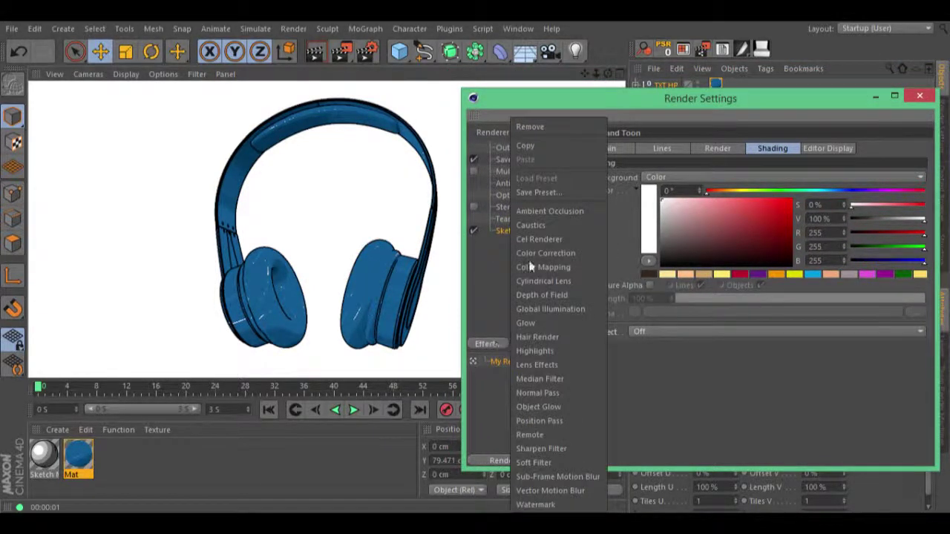
pyautogui.click(542, 211)
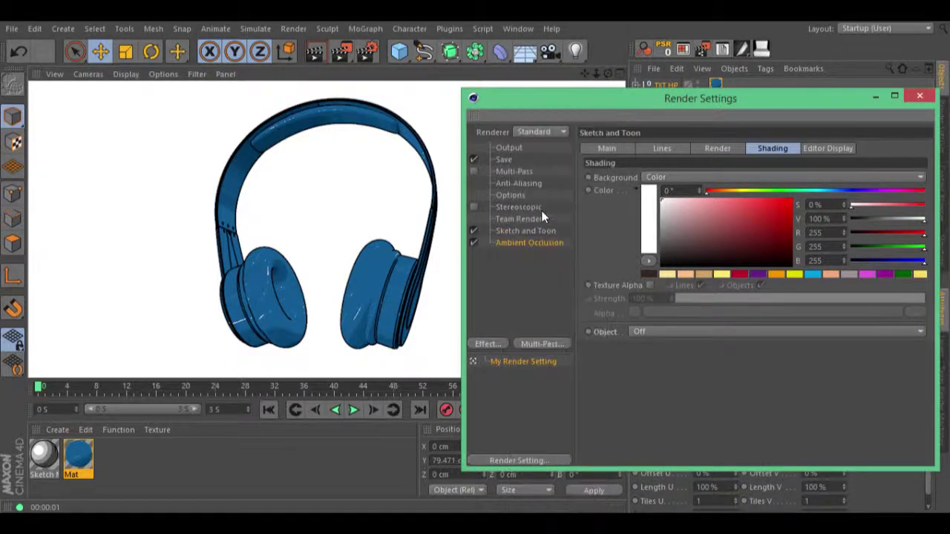
pyautogui.click(483, 241)
pyautogui.click(674, 195)
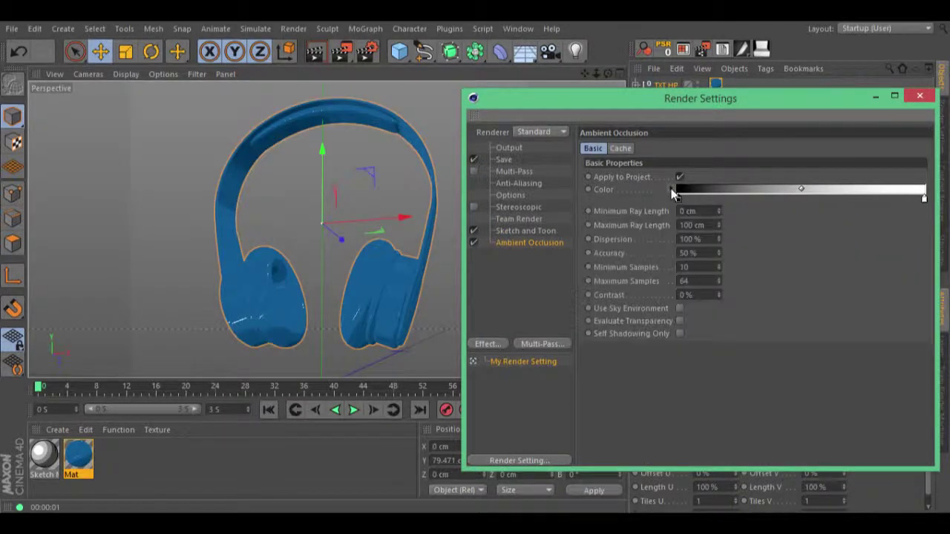
pyautogui.moveTo(702, 292); pyautogui.dragTo(682, 295)
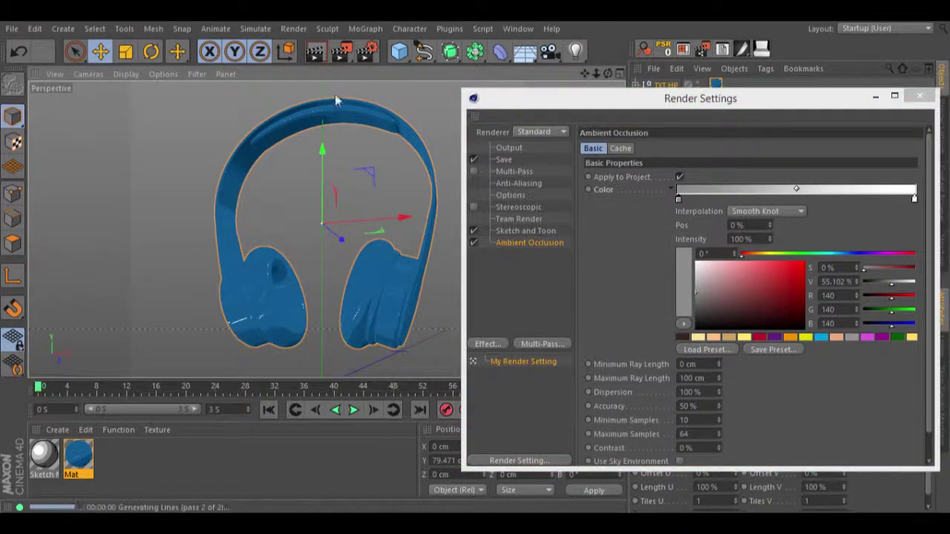
pyautogui.hotkey('ctrl', 'r')
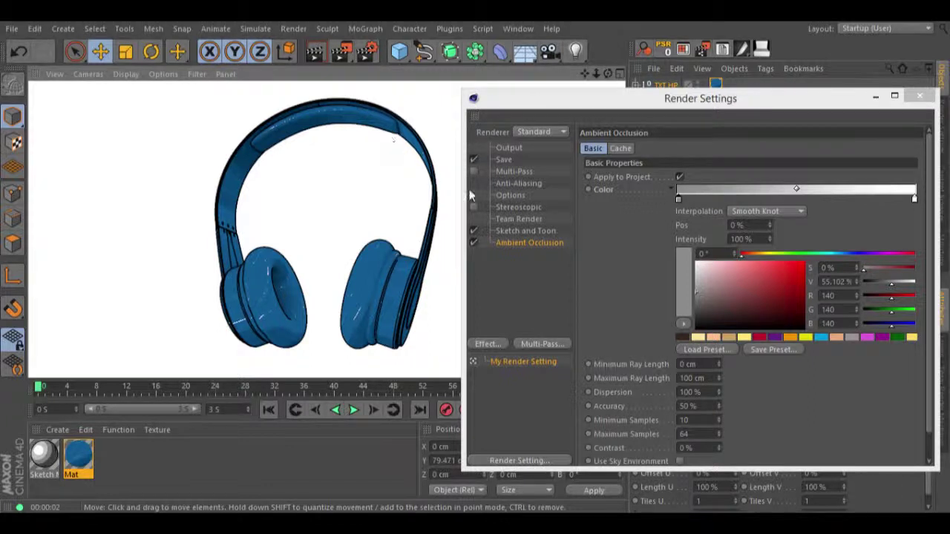
pyautogui.click(921, 97)
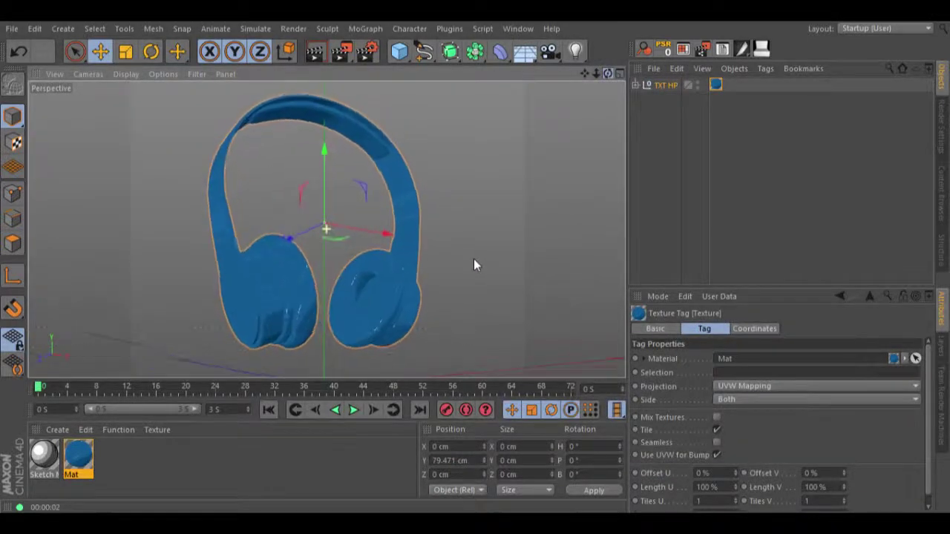
pyautogui.click(315, 51)
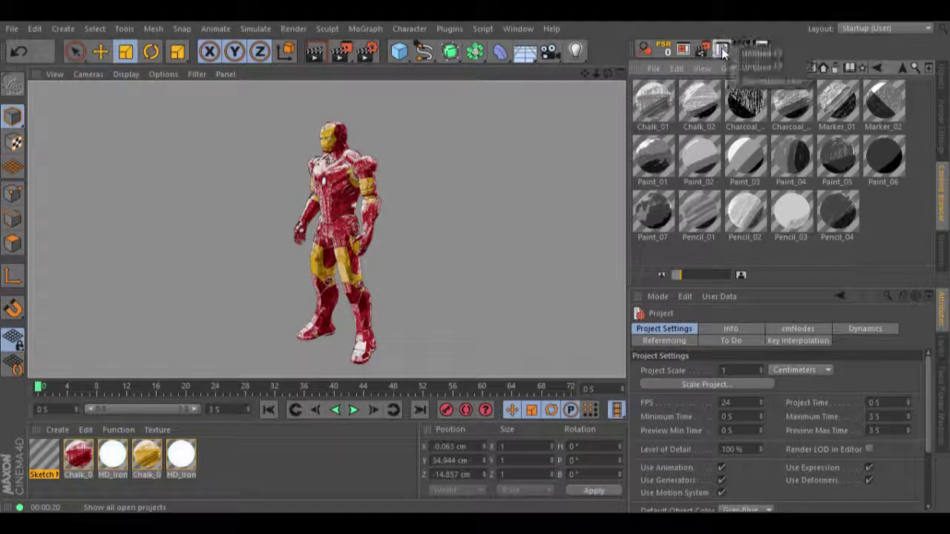
# Step: Bring up the open-projects list to switch to the Iron Man example scene
pyautogui.click(723, 51)
# Step: Switch to the yellow car example project and render it in flat toon style
pyautogui.click(755, 54)
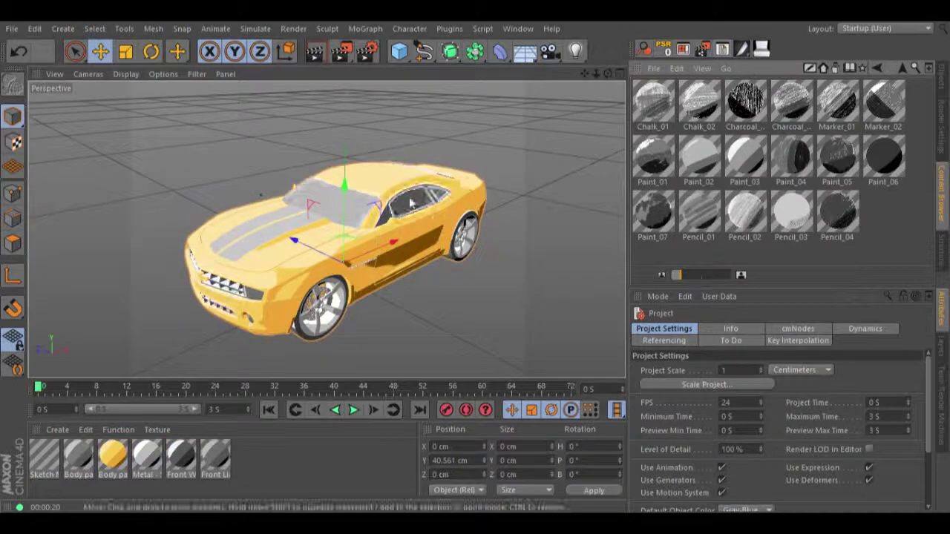
pyautogui.click(313, 51)
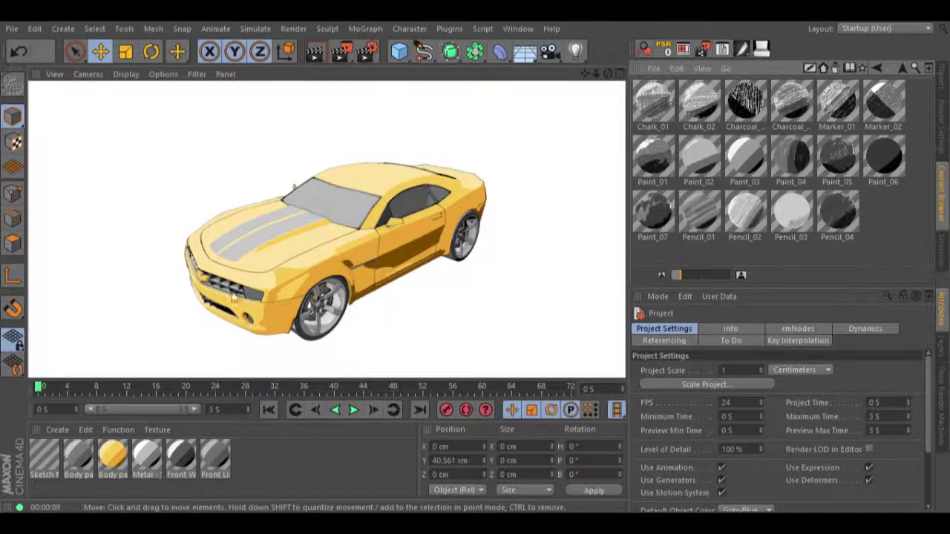
pyautogui.click(705, 49)
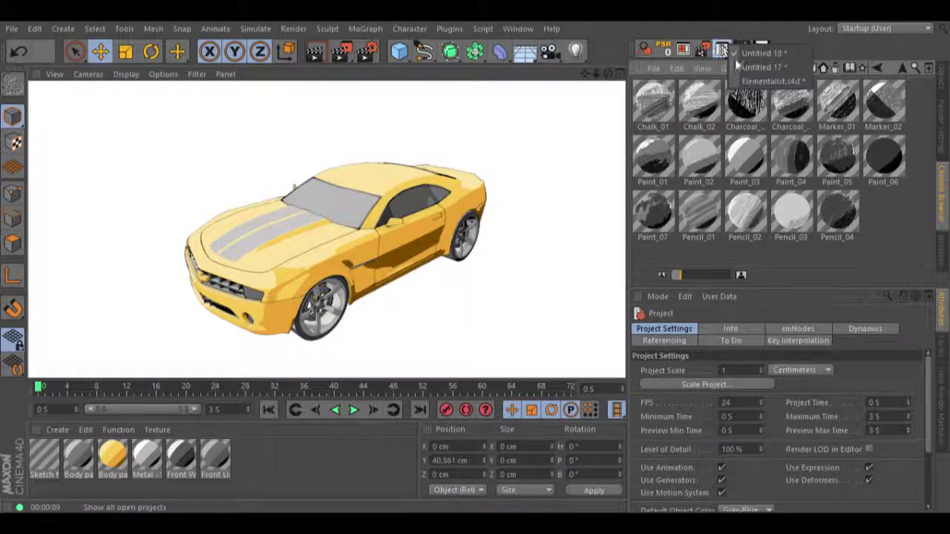
# Step: Switch to the blonde head example, orbit around it, and render it in toon style
pyautogui.click(741, 77)
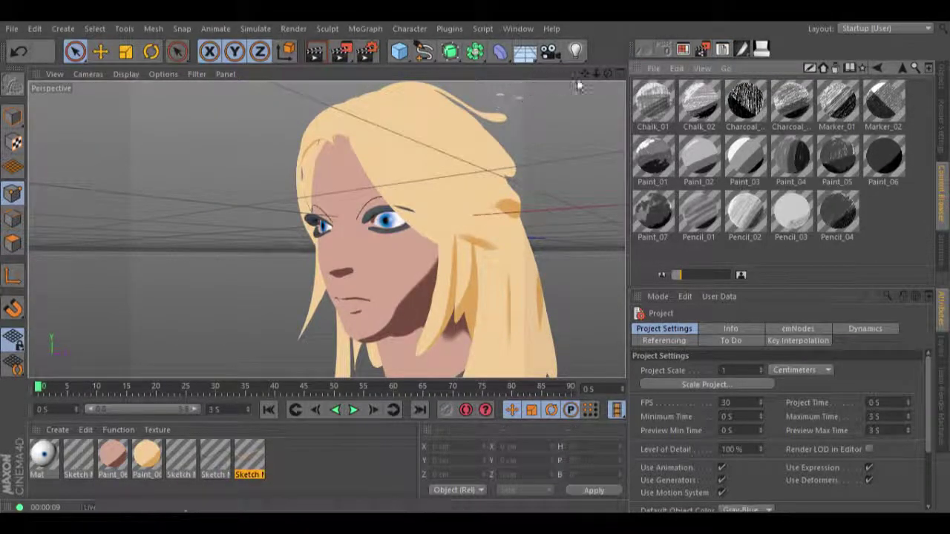
pyautogui.keyDown('alt'); pyautogui.moveTo(519, 252); pyautogui.dragTo(475, 259); pyautogui.keyUp('alt')
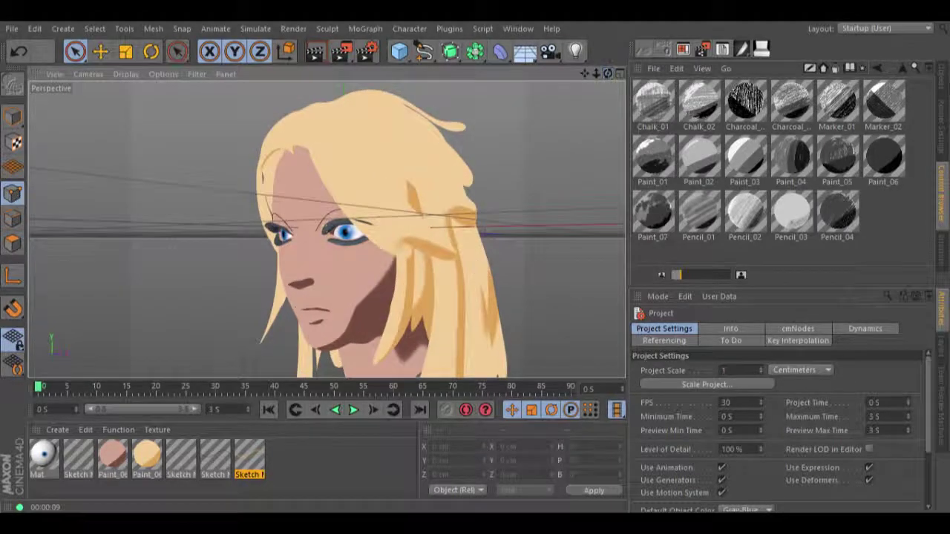
pyautogui.click(317, 50)
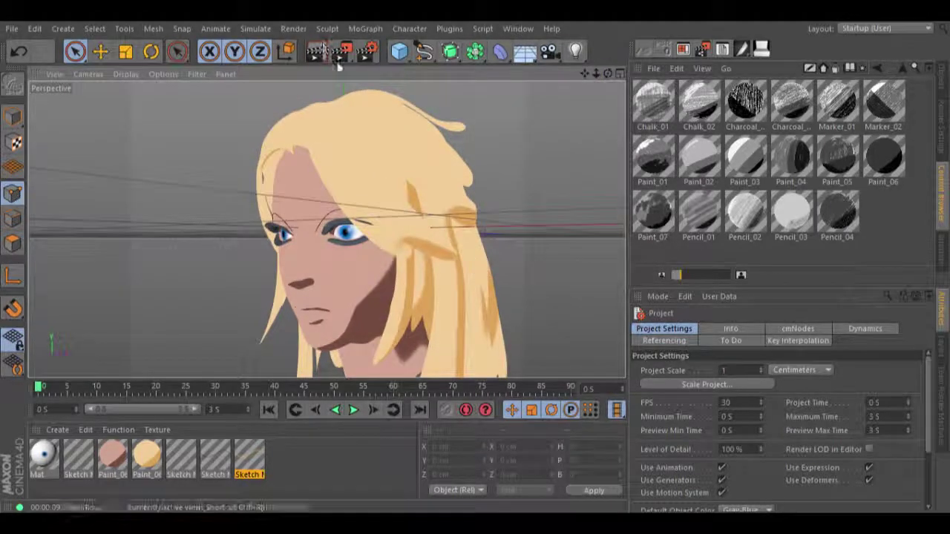